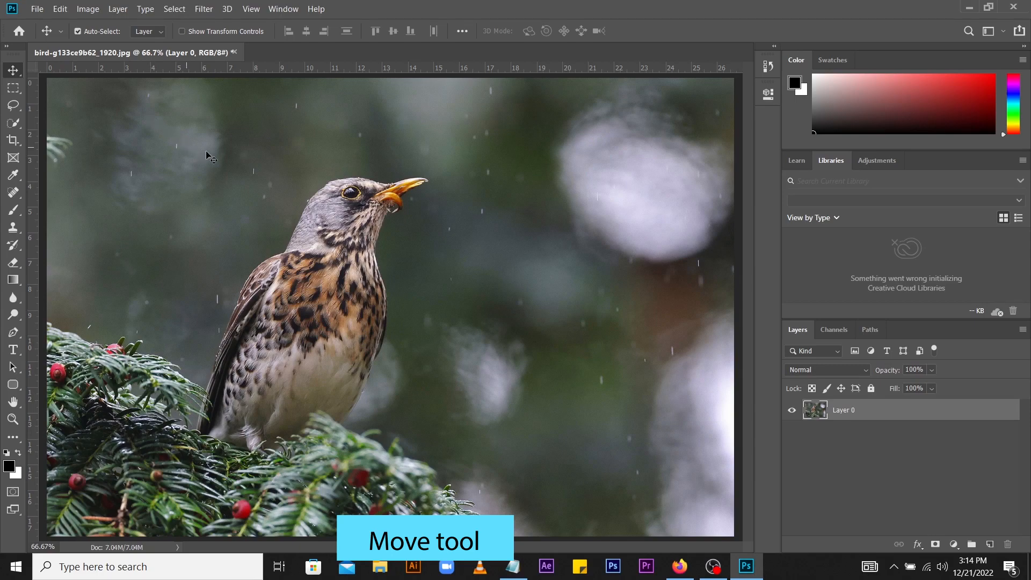
Step: Move the bird photo layer diagonally down across the canvas with the Move tool
drag(232, 160, 315, 311)
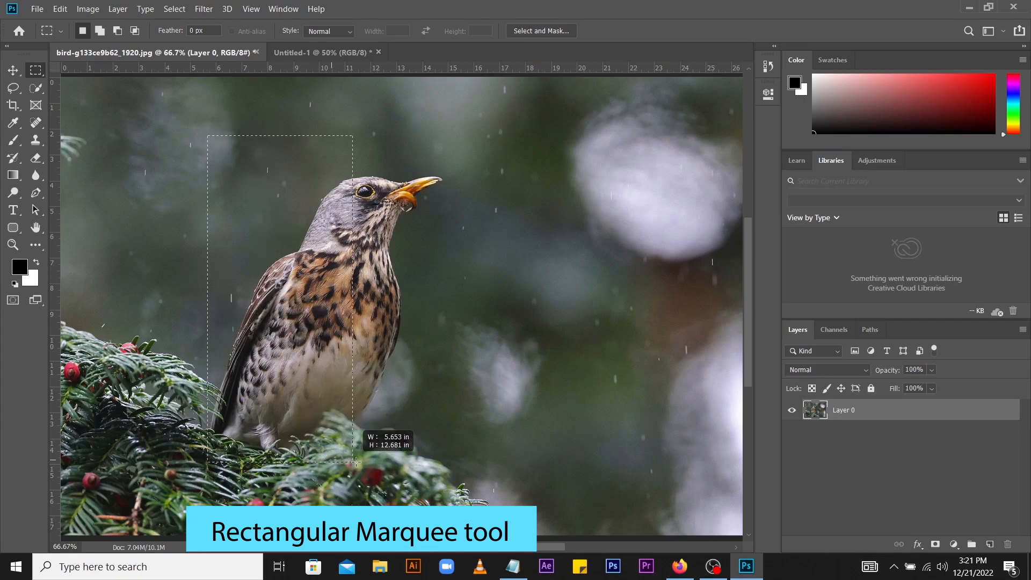
Step: Enclose the whole bird in a rectangular marquee selection and move the selected area sideways into the background
drag(414, 460, 449, 461)
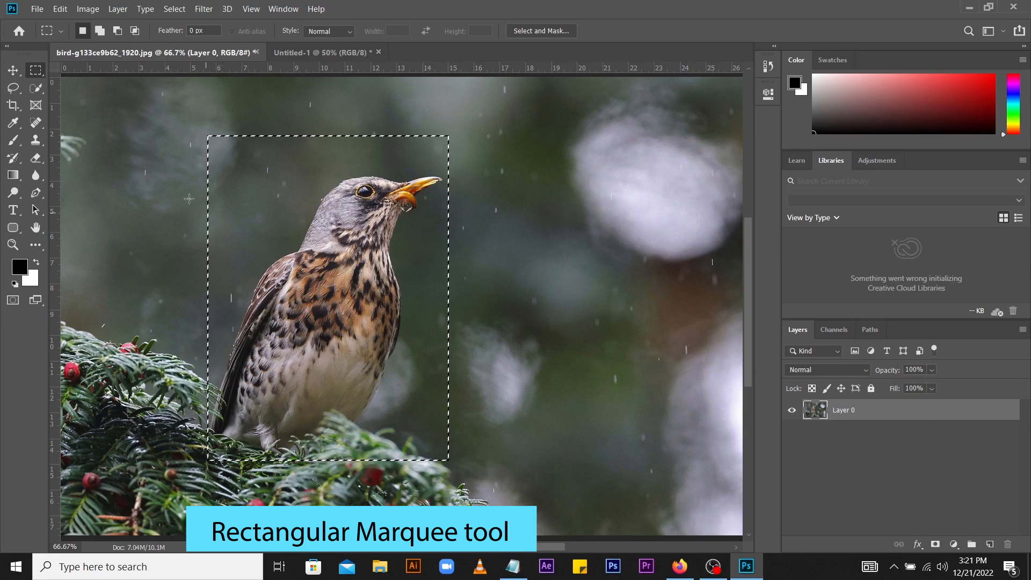
click(12, 70)
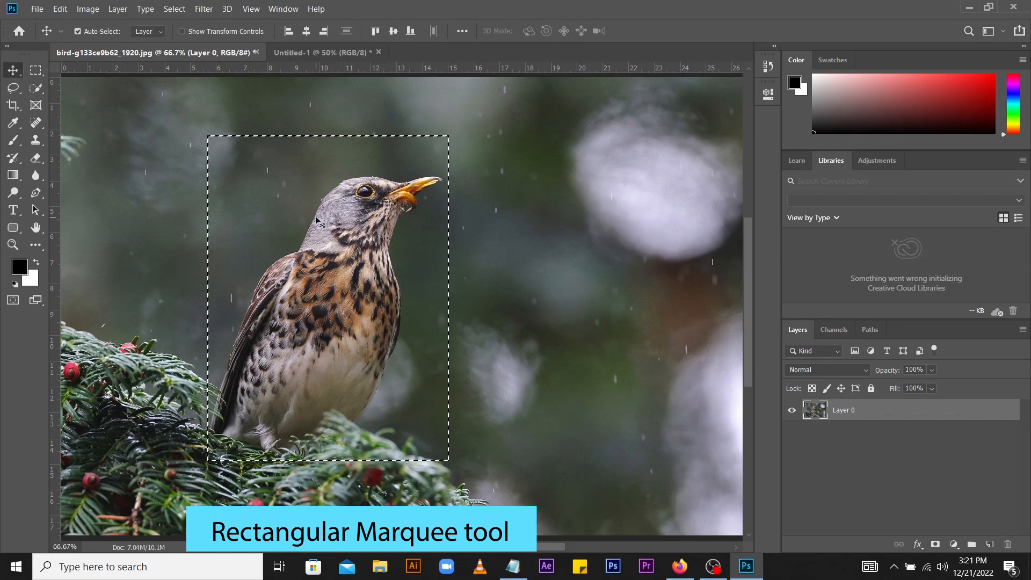
drag(299, 212, 480, 230)
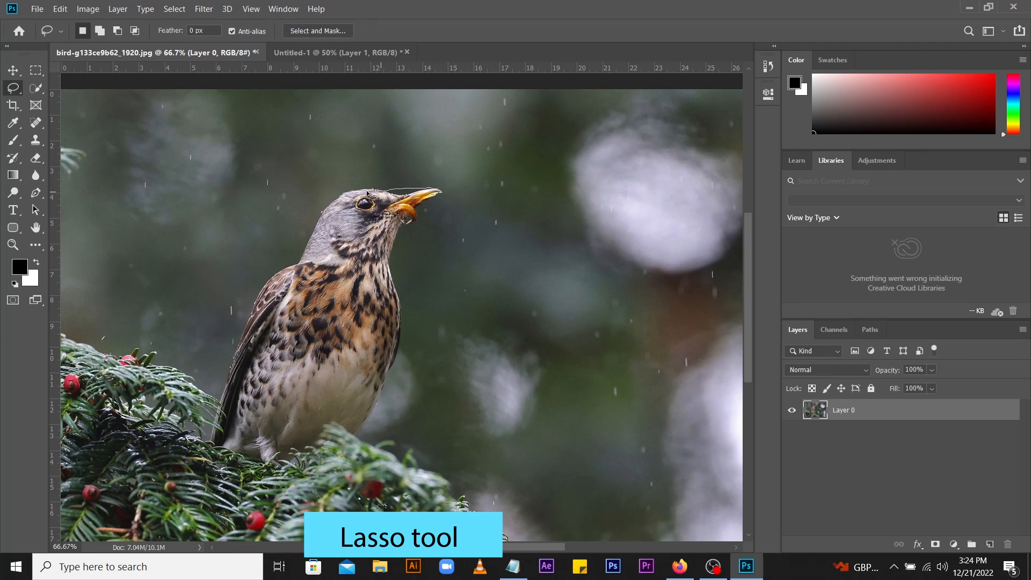
Step: Trace a closed freehand Lasso selection around the bird's outline, starting and ending at the beak tip
mouse_move(319, 214)
mouse_down()
mouse_move(310, 240)
mouse_move(264, 280)
mouse_move(247, 321)
mouse_up()
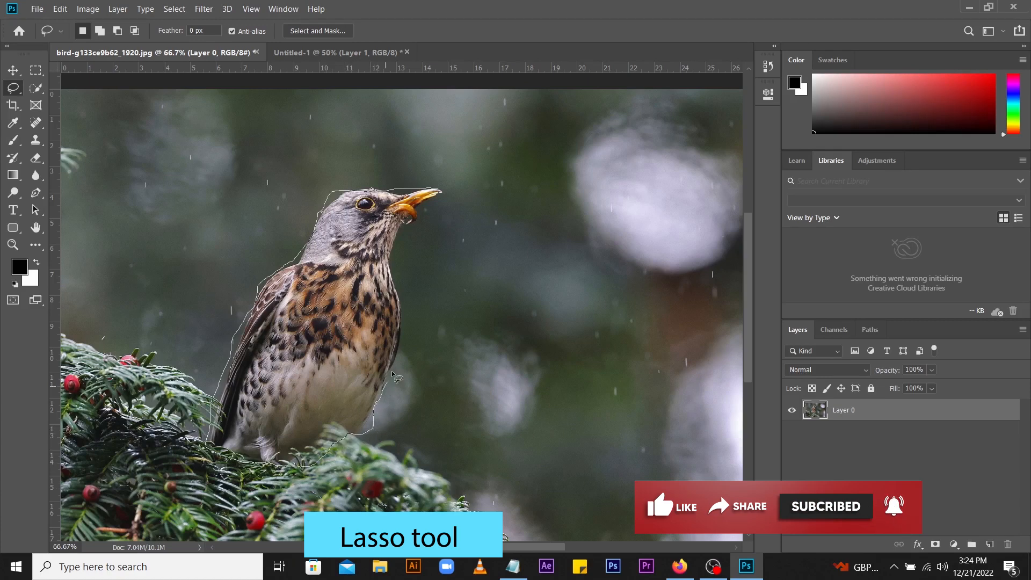
drag(392, 375, 404, 315)
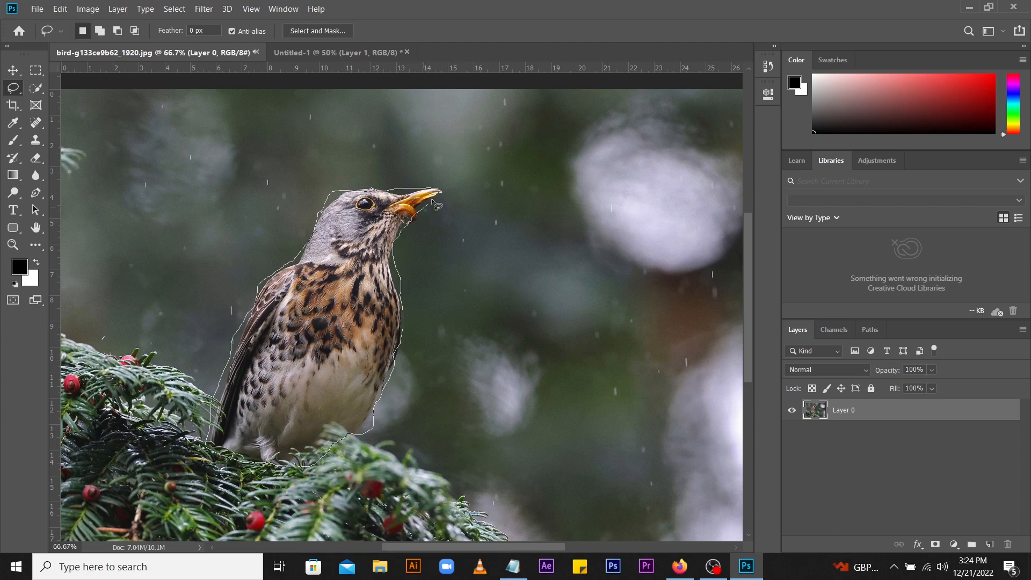
drag(440, 191, 437, 190)
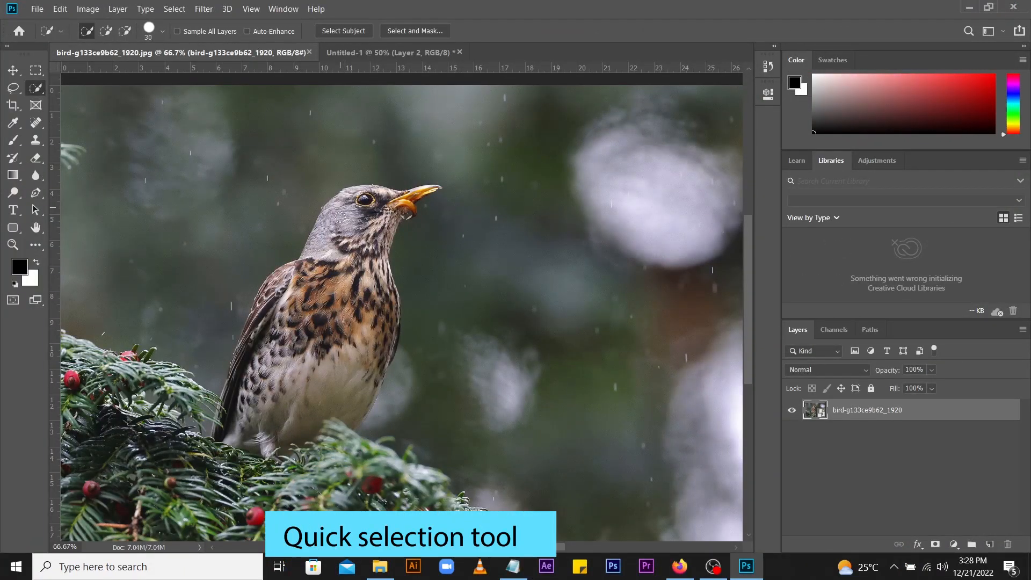
Step: Select the bird with the Quick Selection tool by brushing over its head, breast and body
mouse_move(340, 217)
mouse_down()
mouse_move(328, 283)
mouse_move(275, 311)
mouse_move(259, 384)
mouse_move(290, 274)
mouse_move(279, 279)
mouse_move(239, 418)
mouse_move(250, 429)
mouse_move(272, 425)
mouse_move(309, 388)
mouse_up()
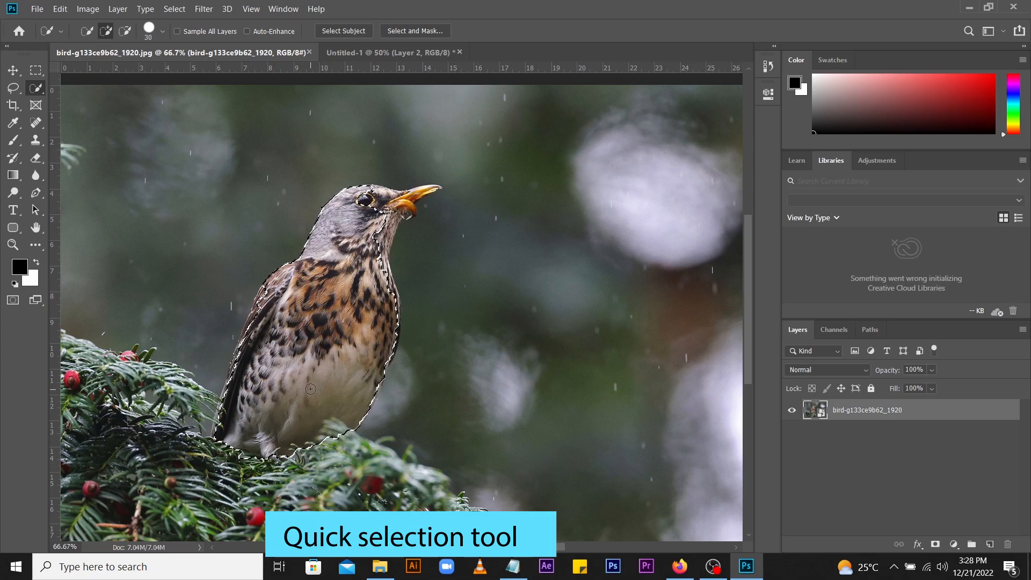
drag(382, 219, 387, 288)
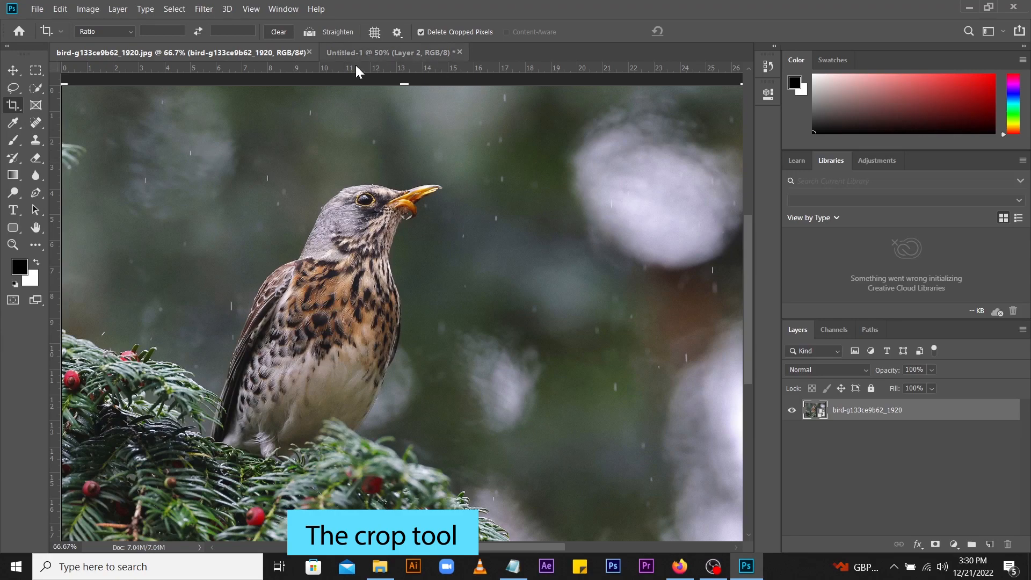
Step: Crop the photo closely around the bird by trimming all four sides, and apply the crop
drag(406, 86, 406, 122)
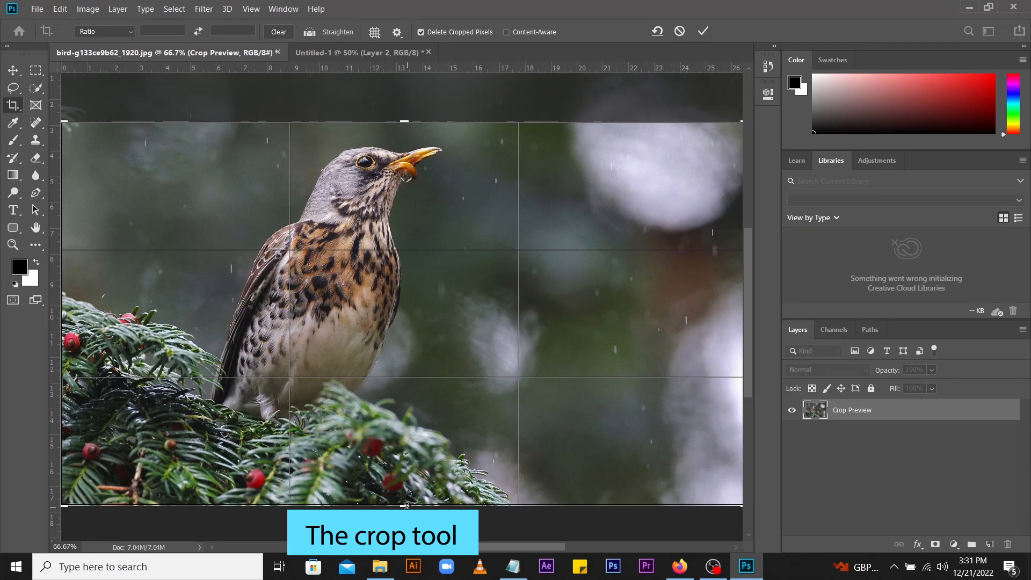
drag(406, 505, 409, 469)
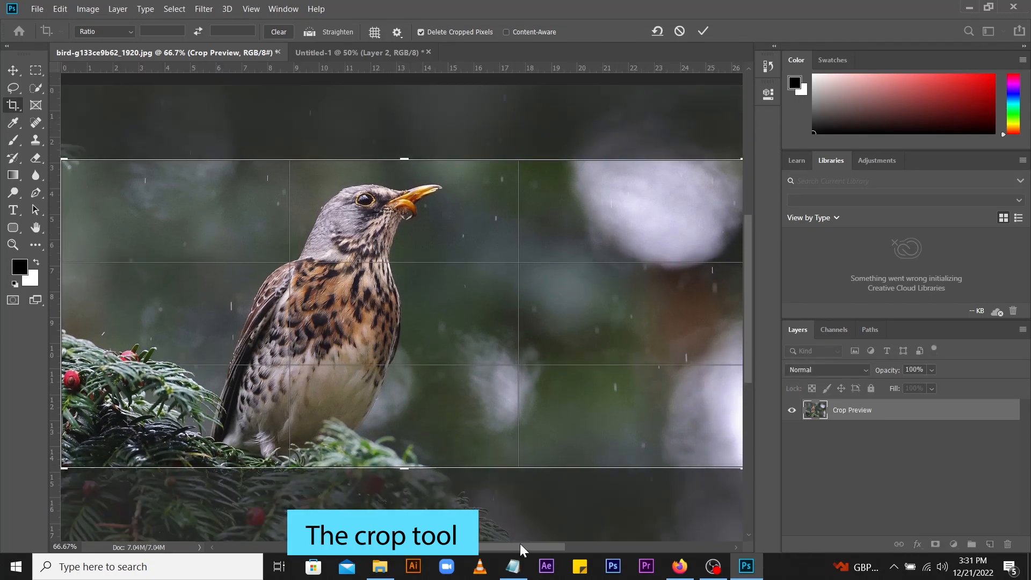
drag(520, 547, 548, 547)
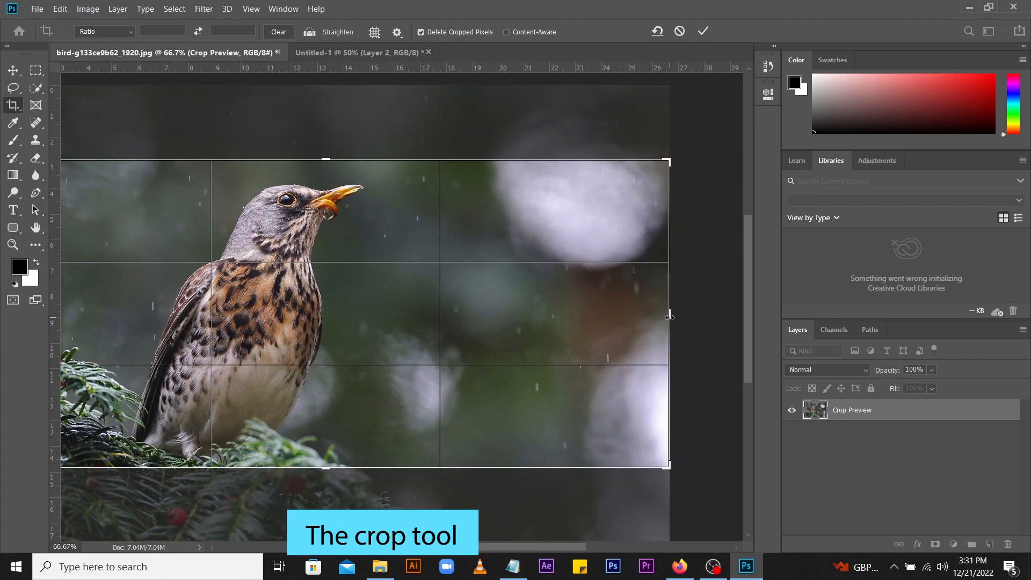
drag(670, 317, 529, 314)
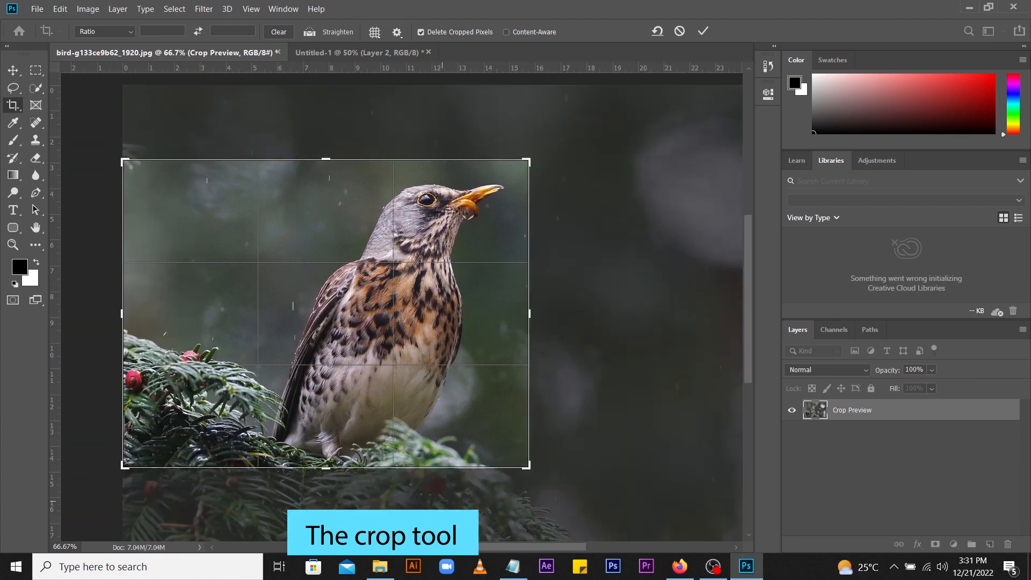
drag(451, 548, 406, 548)
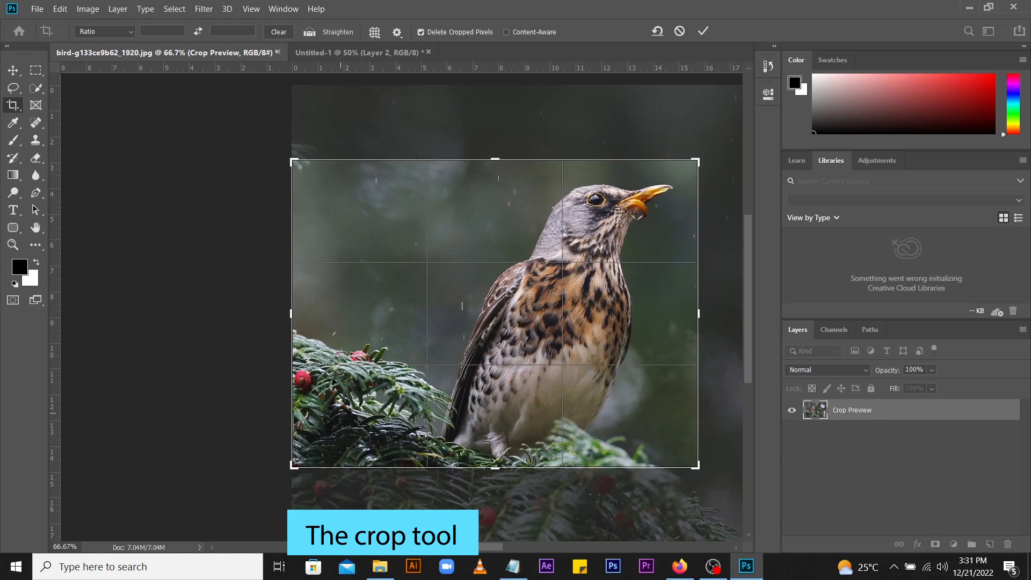
drag(288, 313, 350, 309)
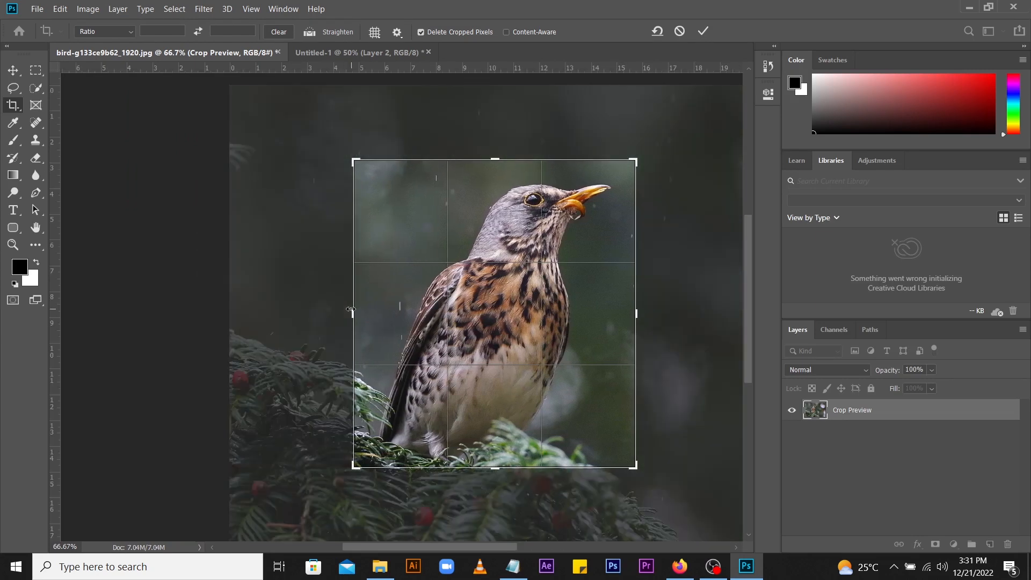
key(Return)
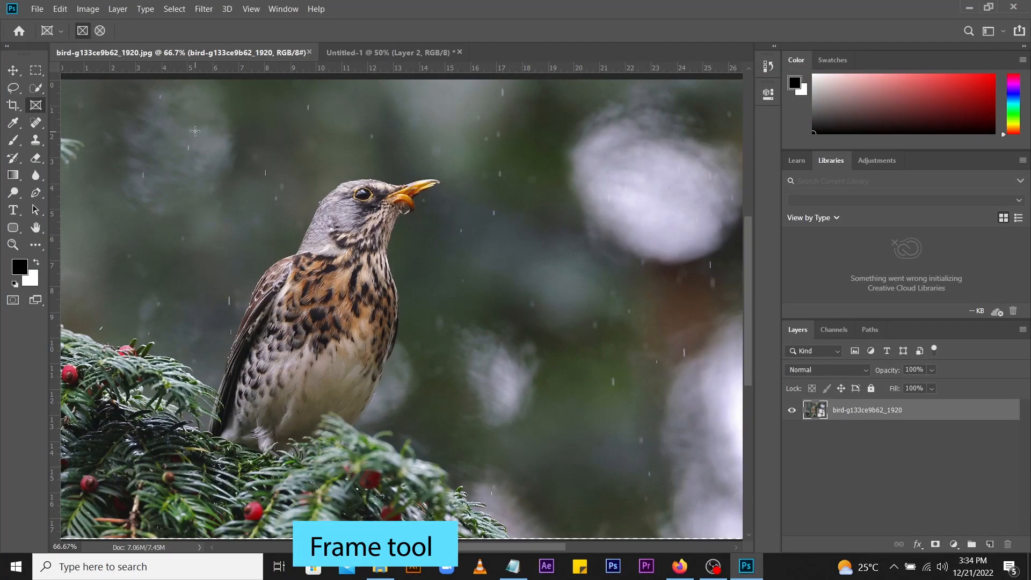
Step: Draw a rectangular frame around the bird and reposition the photo inside it
drag(195, 132, 462, 444)
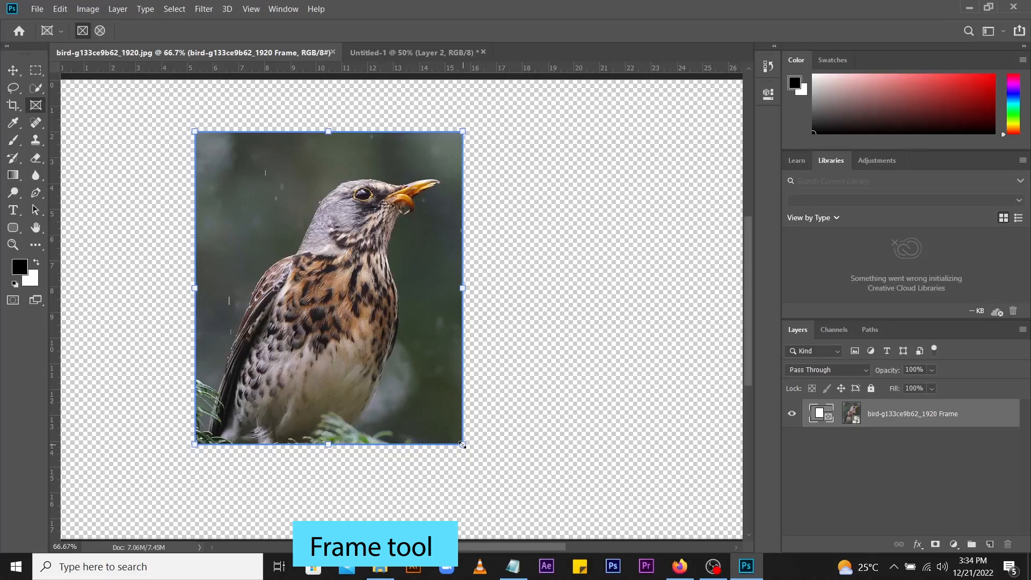
click(14, 71)
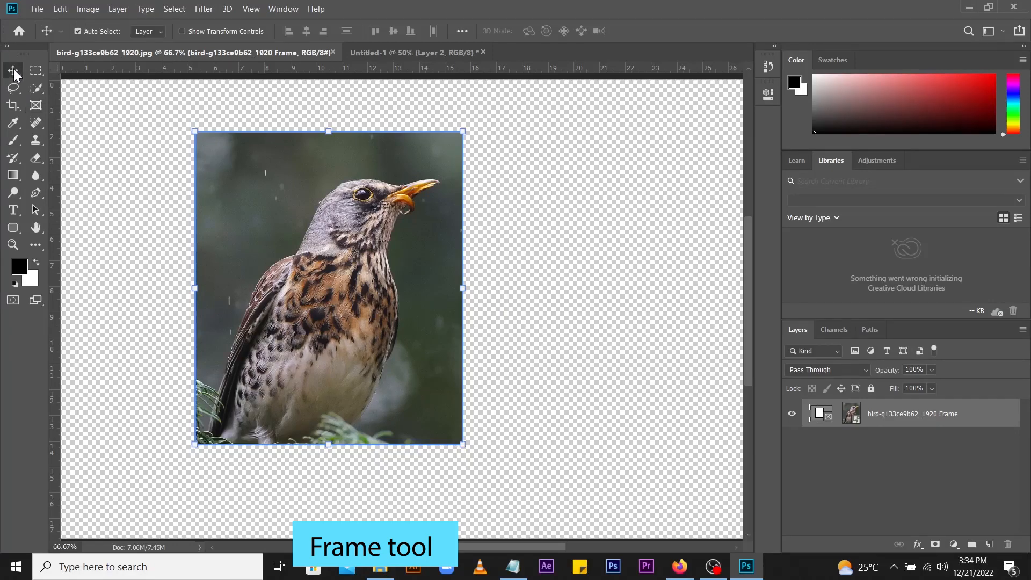
drag(359, 262, 372, 189)
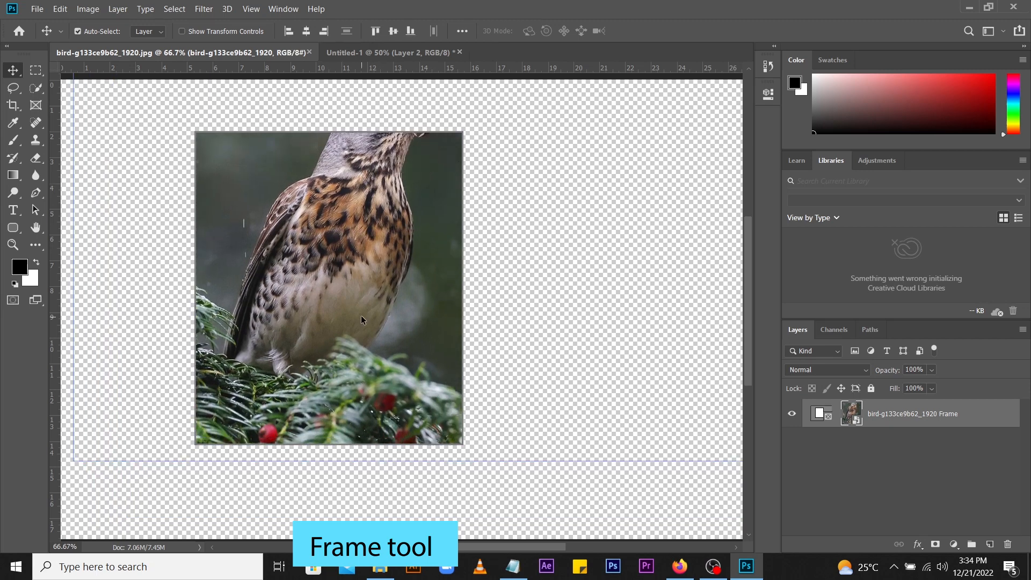
drag(361, 320, 405, 406)
drag(385, 352, 367, 354)
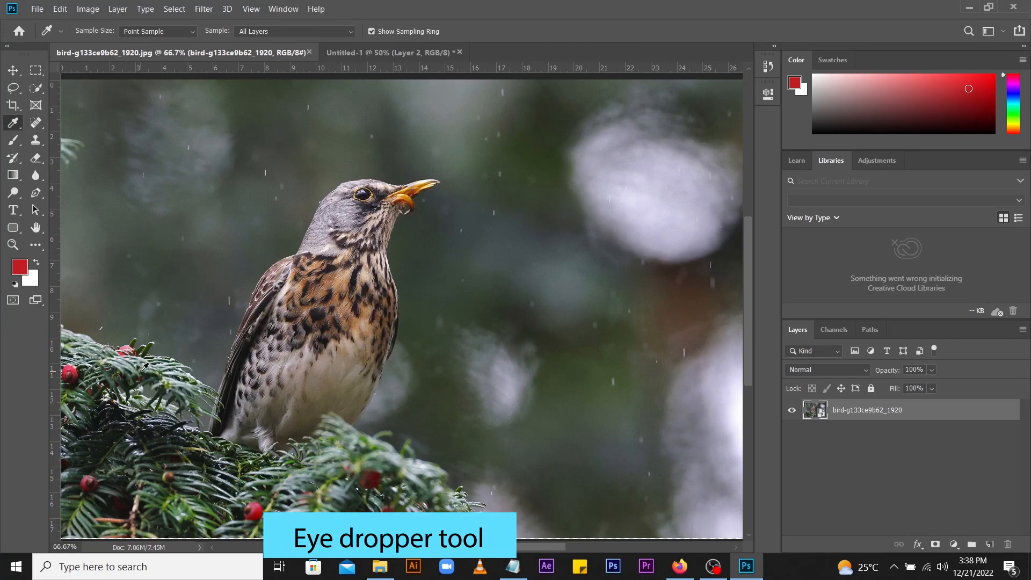
Step: Sample foreground colors with the Eyedropper from beside the evergreen branch and from the bird's brown shoulder feathers
drag(131, 343, 140, 344)
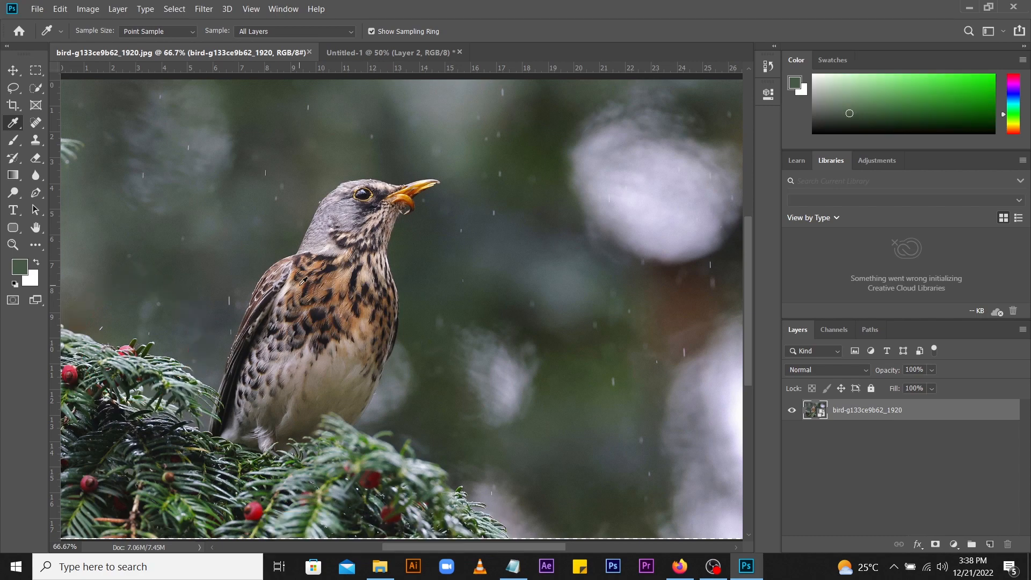
drag(304, 285, 312, 277)
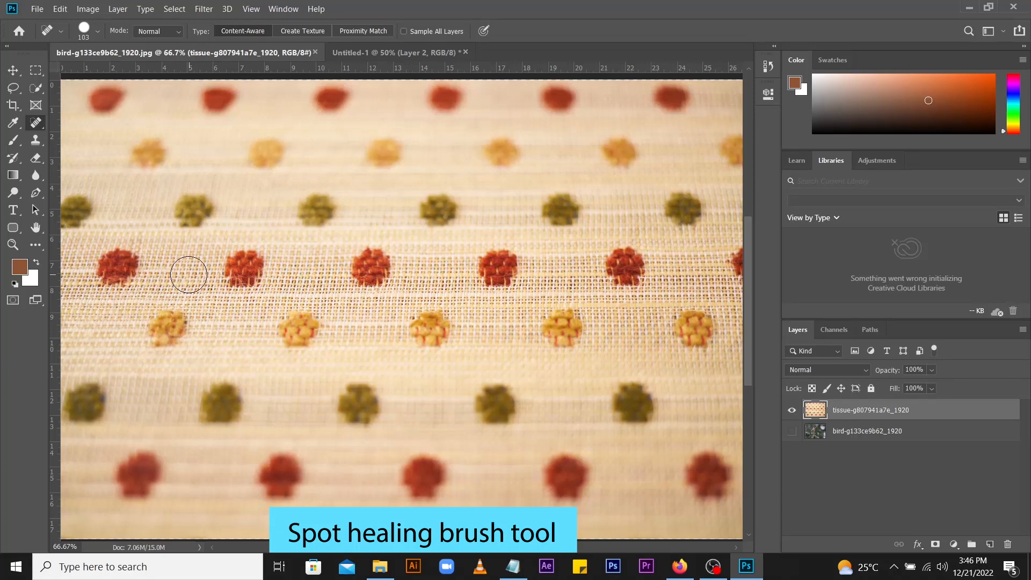
Step: Remove four red dots from the middle row of the fabric image with the Spot Healing Brush
drag(188, 275, 243, 268)
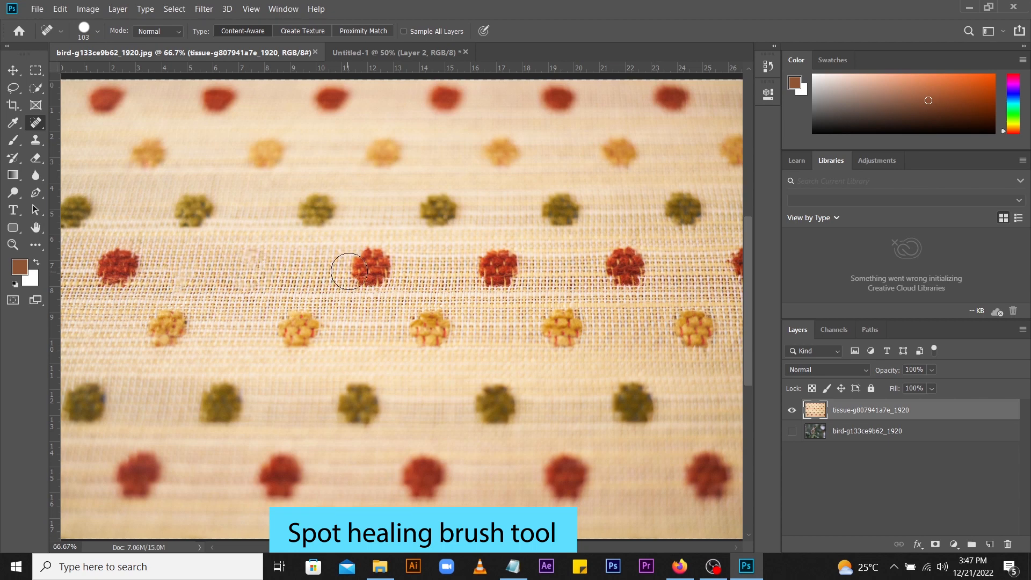
drag(347, 271, 379, 271)
mouse_move(483, 275)
mouse_down()
mouse_move(503, 274)
mouse_move(492, 268)
mouse_up()
drag(609, 266, 631, 267)
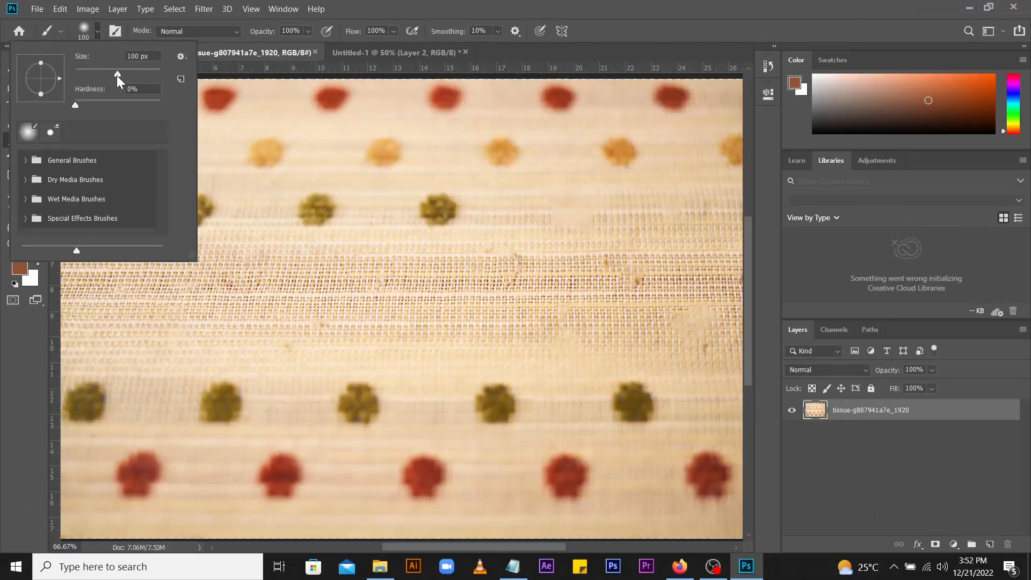
Step: Set the brush size to 44 px and paint a brown stroke across the middle of the fabric image
drag(118, 79, 102, 79)
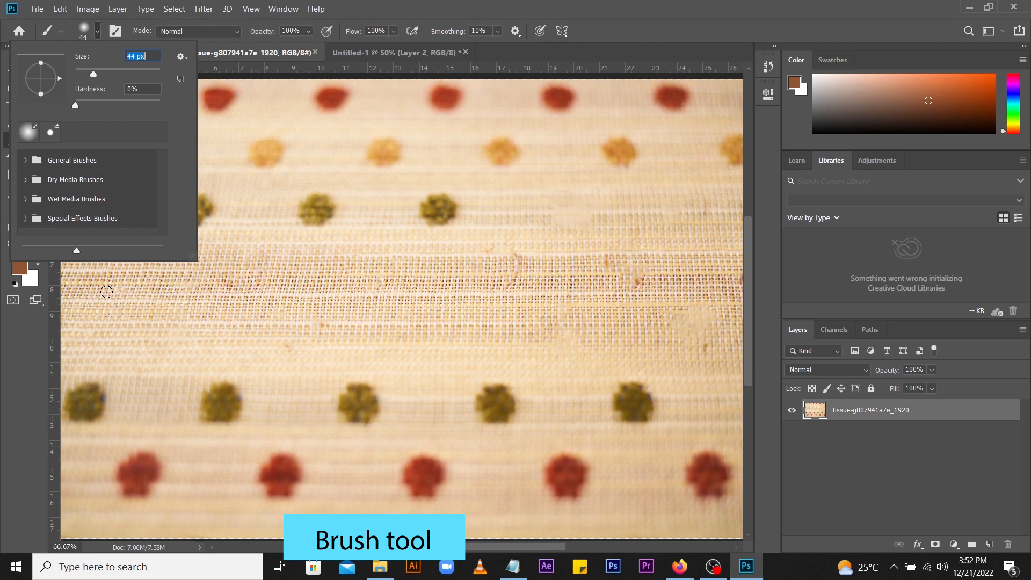
click(106, 292)
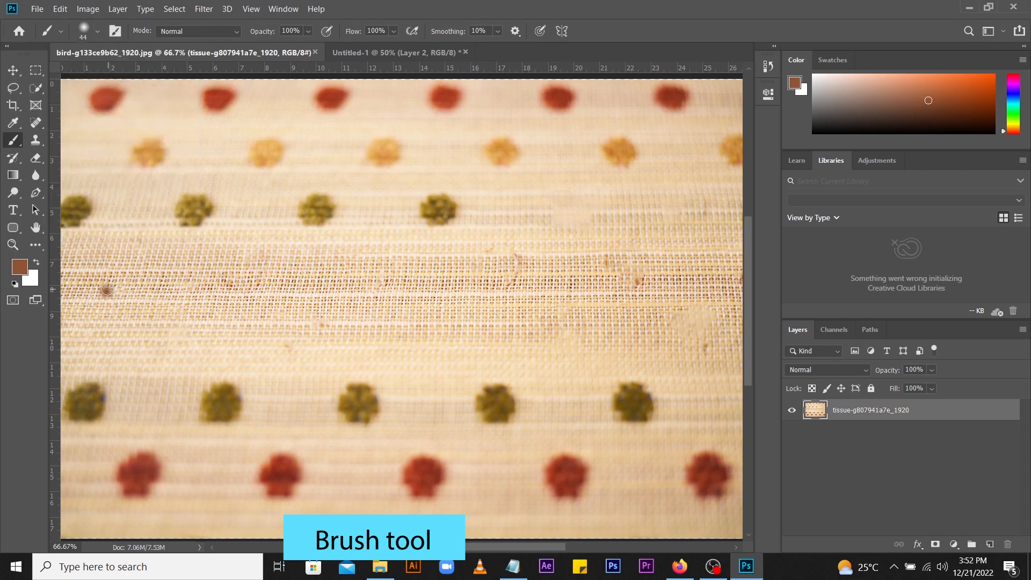
mouse_move(113, 278)
mouse_down()
mouse_move(143, 248)
mouse_move(190, 296)
mouse_move(210, 296)
mouse_move(247, 265)
mouse_move(292, 256)
mouse_move(373, 300)
mouse_move(396, 297)
mouse_move(441, 262)
mouse_move(479, 266)
mouse_move(535, 311)
mouse_up()
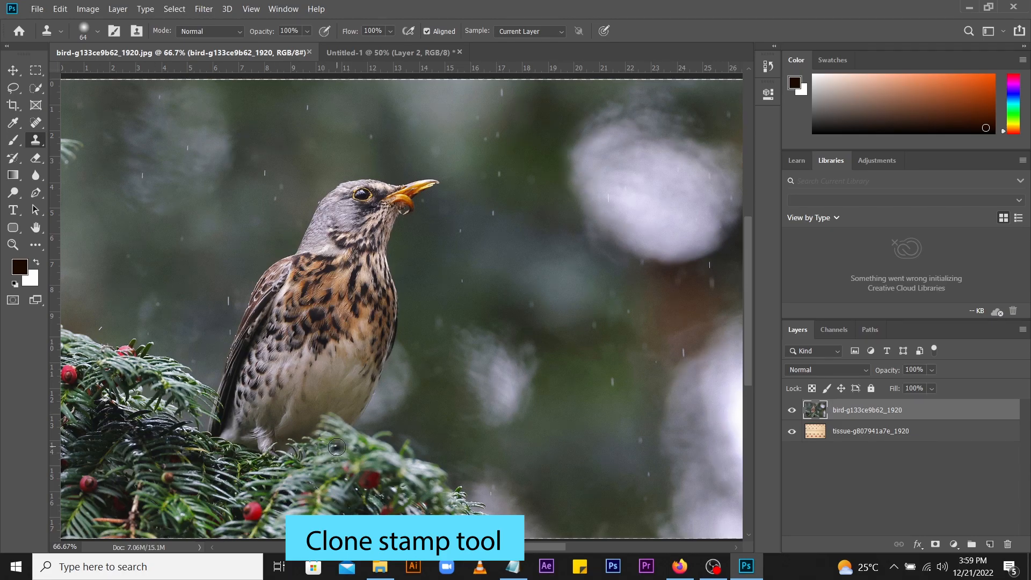
Step: Clone the evergreen branches into the empty lower background beside the bird with the Clone Stamp tool
mouse_move(389, 444)
mouse_down()
mouse_move(429, 446)
mouse_move(373, 426)
mouse_move(438, 442)
mouse_move(401, 413)
mouse_move(397, 376)
mouse_move(427, 375)
mouse_move(433, 413)
mouse_move(538, 471)
mouse_move(582, 480)
mouse_move(520, 426)
mouse_move(530, 423)
mouse_move(477, 412)
mouse_move(513, 430)
mouse_move(440, 456)
mouse_move(518, 483)
mouse_move(509, 502)
mouse_move(475, 505)
mouse_move(532, 483)
mouse_move(571, 498)
mouse_move(587, 490)
mouse_move(528, 525)
mouse_move(582, 516)
mouse_move(547, 508)
mouse_move(656, 503)
mouse_move(687, 479)
mouse_move(687, 465)
mouse_move(704, 467)
mouse_move(596, 497)
mouse_up()
mouse_move(588, 534)
mouse_down()
mouse_move(637, 453)
mouse_move(528, 417)
mouse_move(574, 441)
mouse_move(603, 412)
mouse_move(675, 448)
mouse_move(591, 416)
mouse_up()
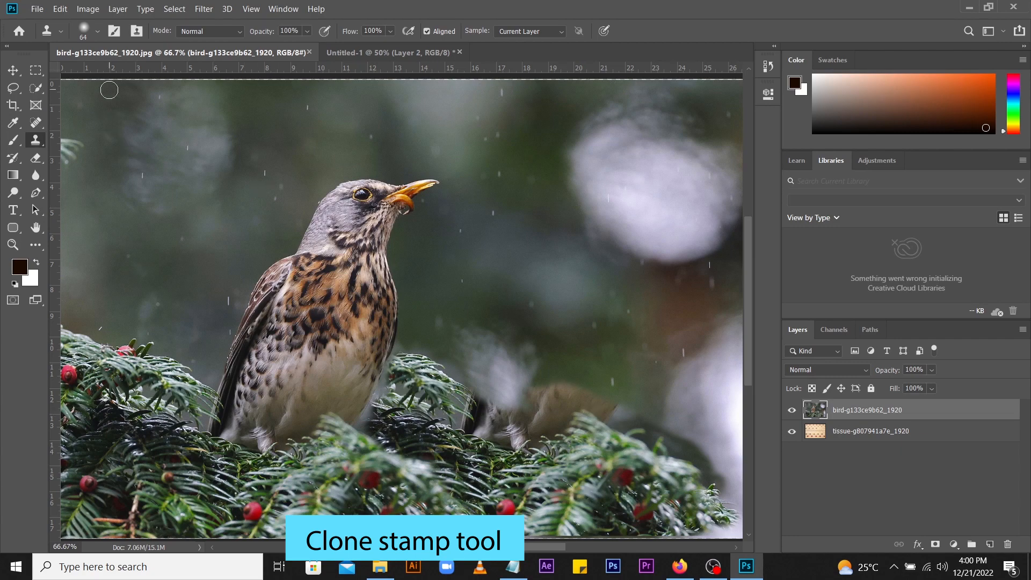
Step: Set the Clone Stamp size to 114 px and clone the bird's body and head above the cloned branches
click(97, 33)
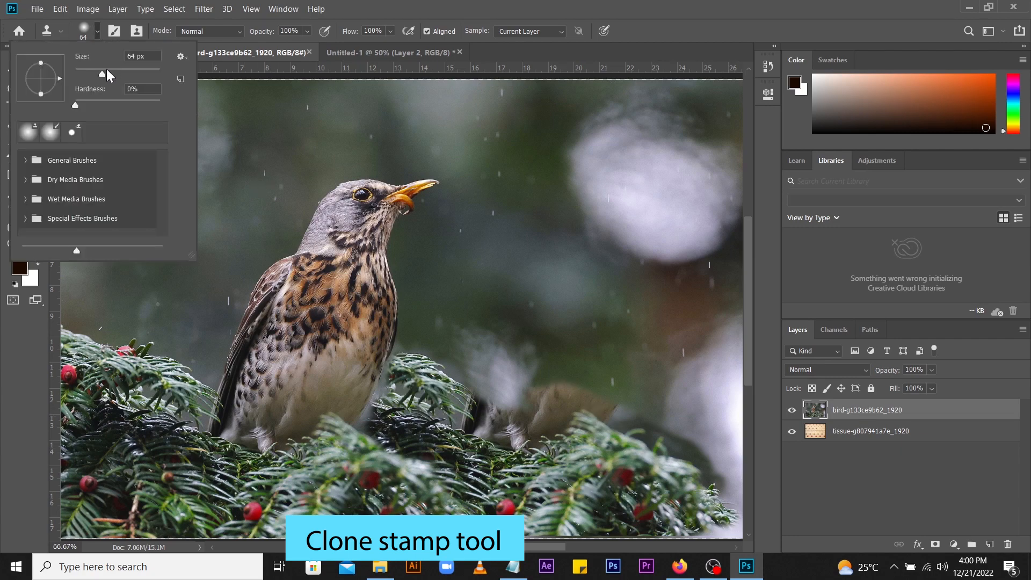
drag(102, 75, 121, 73)
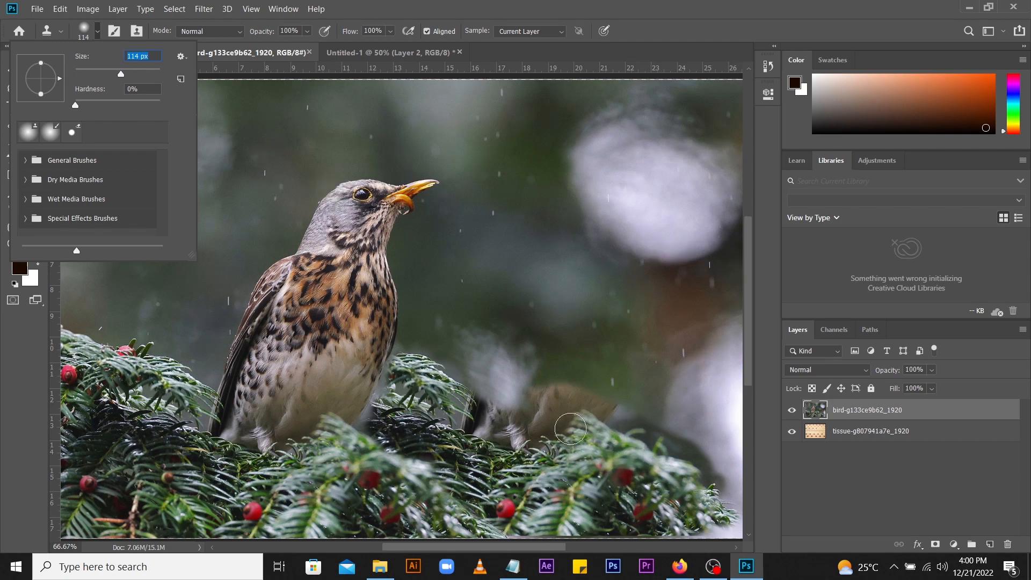
mouse_move(547, 396)
mouse_down()
mouse_move(595, 324)
mouse_move(544, 348)
mouse_move(624, 227)
mouse_move(613, 301)
mouse_move(593, 238)
mouse_move(549, 224)
mouse_move(528, 270)
mouse_move(542, 288)
mouse_move(519, 305)
mouse_move(489, 300)
mouse_move(524, 320)
mouse_move(505, 334)
mouse_move(512, 400)
mouse_move(465, 378)
mouse_move(568, 402)
mouse_move(647, 360)
mouse_move(643, 375)
mouse_move(633, 365)
mouse_move(740, 478)
mouse_move(686, 491)
mouse_move(705, 517)
mouse_move(745, 518)
mouse_move(695, 373)
mouse_move(705, 366)
mouse_move(720, 412)
mouse_move(645, 300)
mouse_move(619, 216)
mouse_move(639, 195)
mouse_move(671, 188)
mouse_move(674, 226)
mouse_up()
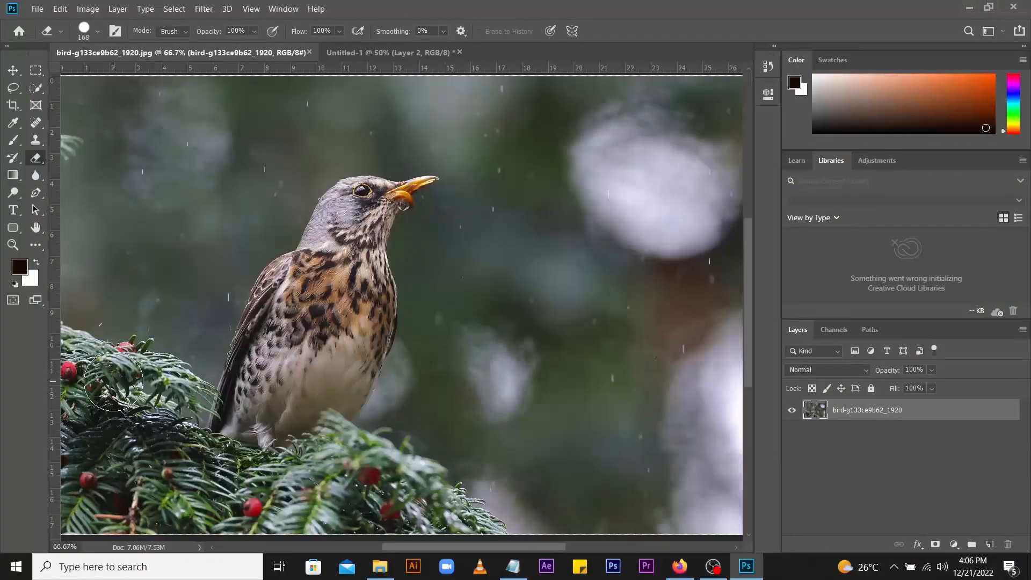
Step: Erase part of the evergreen branches beside the bird's tail with the Eraser tool
mouse_move(112, 371)
mouse_down()
mouse_move(154, 374)
mouse_move(168, 419)
mouse_move(156, 388)
mouse_move(147, 425)
mouse_move(109, 338)
mouse_move(86, 348)
mouse_move(81, 332)
mouse_move(113, 456)
mouse_move(89, 464)
mouse_move(95, 493)
mouse_move(153, 488)
mouse_move(122, 479)
mouse_move(226, 522)
mouse_move(262, 512)
mouse_move(182, 519)
mouse_move(88, 507)
mouse_move(74, 483)
mouse_move(85, 420)
mouse_move(263, 501)
mouse_move(479, 523)
mouse_move(444, 489)
mouse_move(350, 458)
mouse_move(285, 481)
mouse_move(188, 459)
mouse_up()
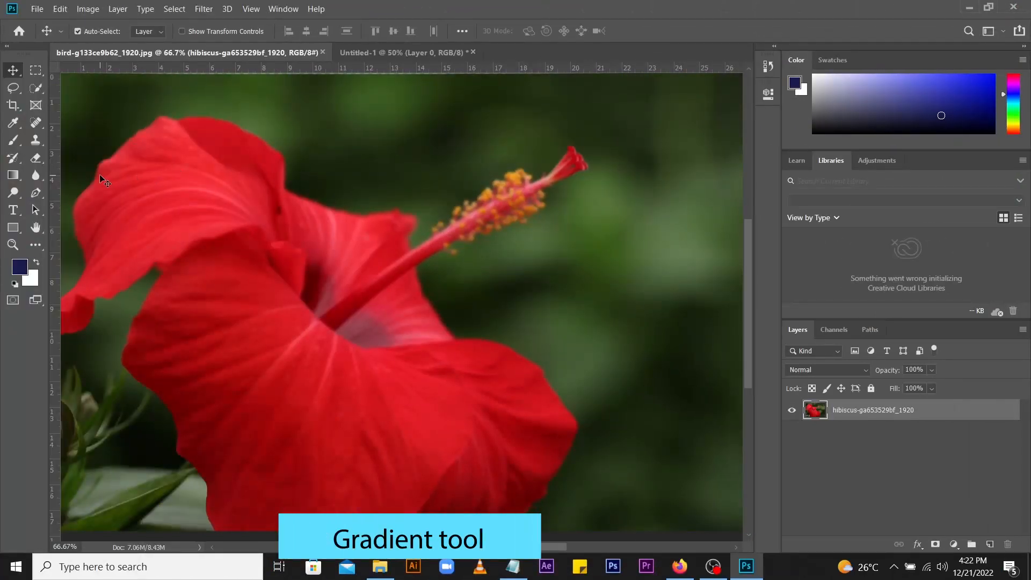
Step: Try a horizontal linear gradient from the hibiscus's outer petal toward its center, and undo it
click(13, 176)
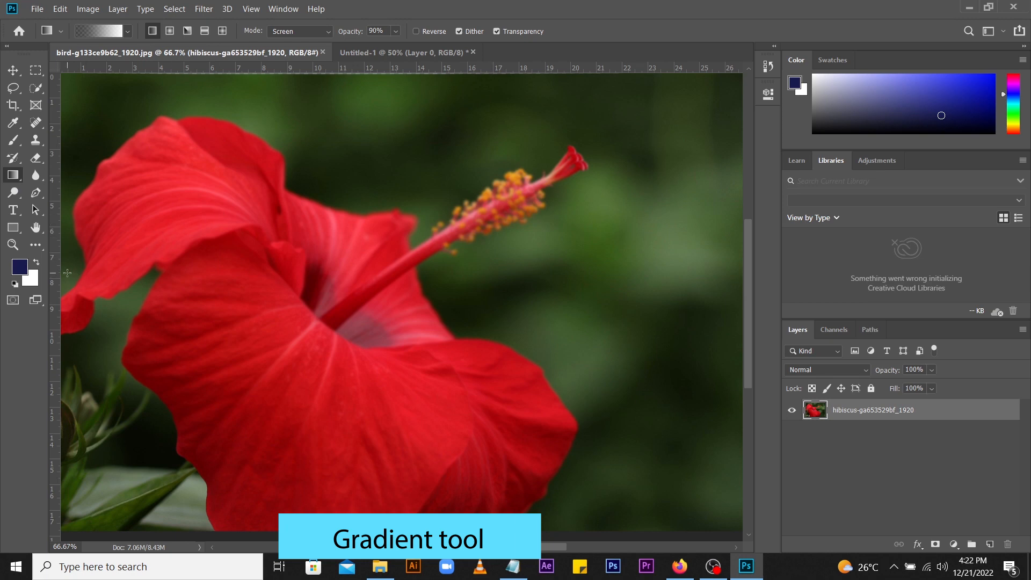
drag(84, 276, 378, 274)
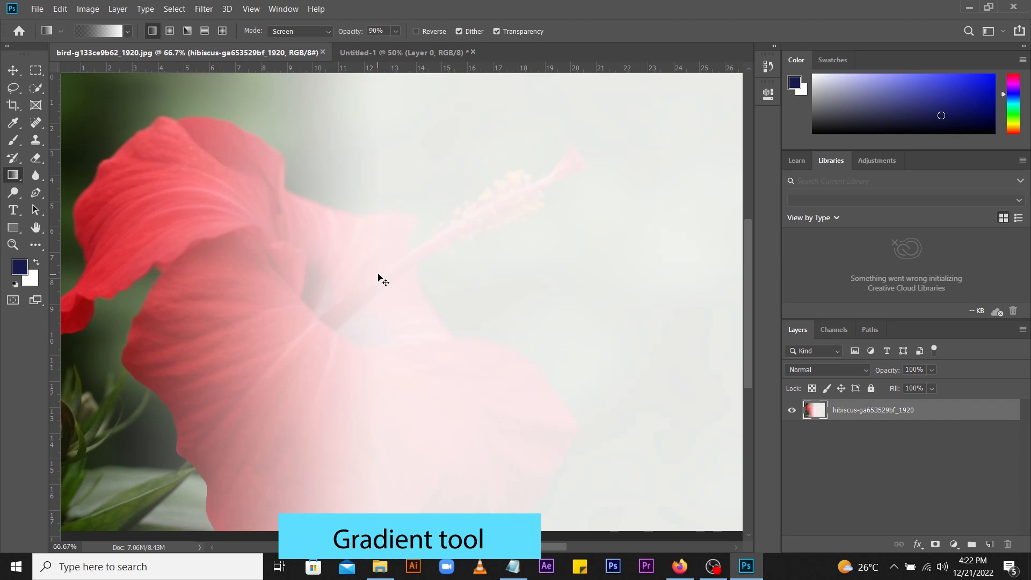
key(ctrl+z)
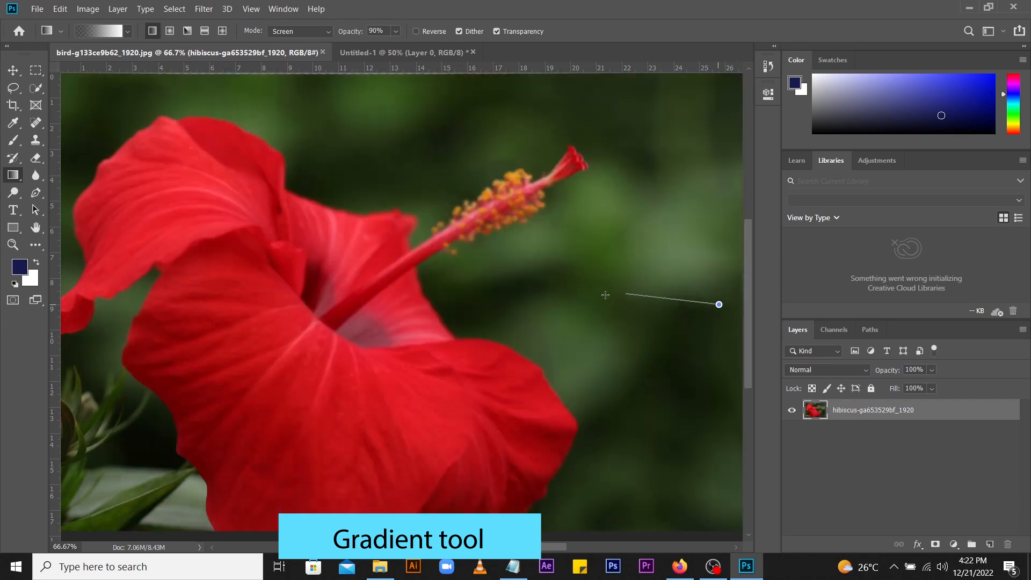
Step: Apply a horizontal linear gradient across the hibiscus photo from the dark background to the flower's outer petal, undoing a shorter try
drag(606, 295, 591, 295)
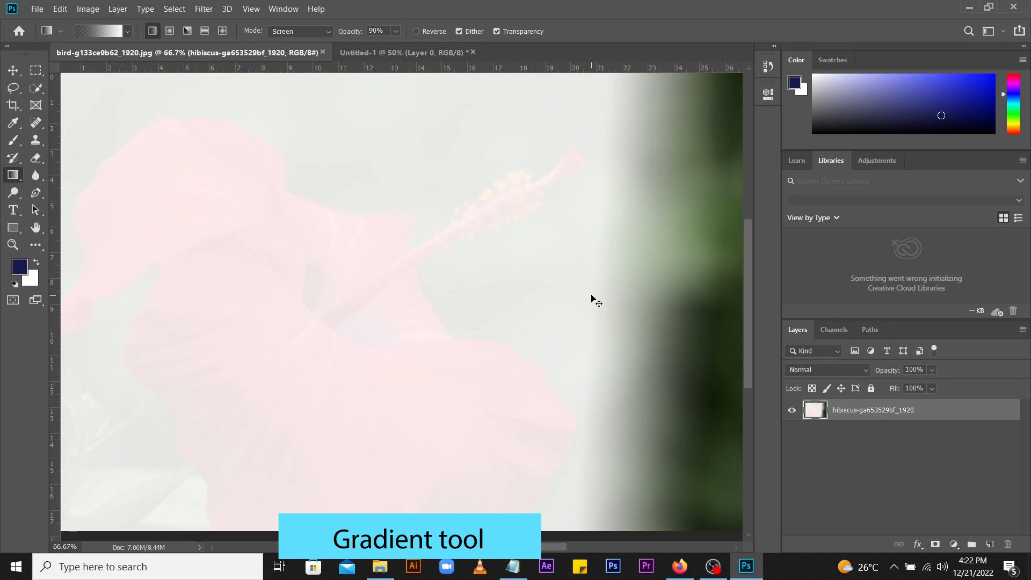
key(ctrl+z)
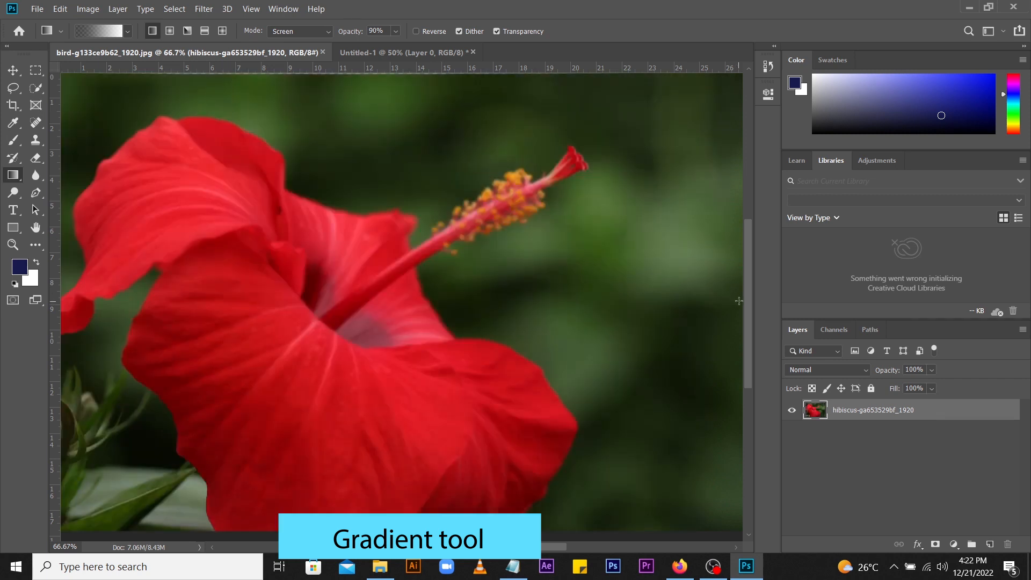
drag(739, 301, 81, 295)
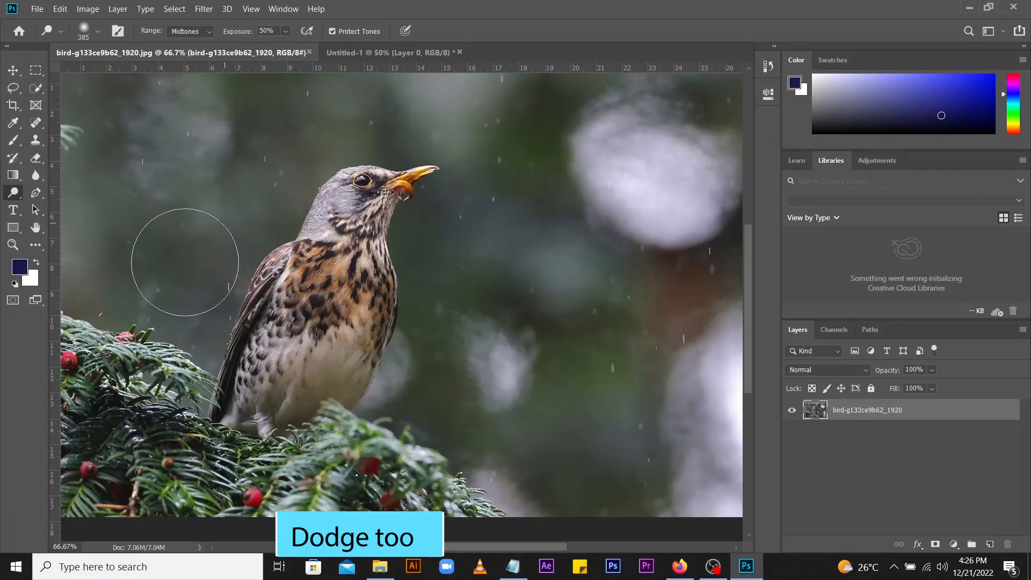
Step: Lighten the bird's neck and body and the blurred background beside it with the Dodge tool
mouse_move(363, 215)
mouse_down()
mouse_move(388, 209)
mouse_move(395, 181)
mouse_move(341, 249)
mouse_move(333, 279)
mouse_move(351, 292)
mouse_move(336, 347)
mouse_move(324, 350)
mouse_move(379, 206)
mouse_up()
mouse_move(275, 319)
mouse_down()
mouse_move(240, 410)
mouse_move(202, 469)
mouse_move(117, 298)
mouse_move(179, 170)
mouse_move(149, 183)
mouse_move(180, 126)
mouse_move(413, 112)
mouse_move(594, 138)
mouse_move(561, 168)
mouse_move(528, 225)
mouse_move(468, 224)
mouse_up()
mouse_move(563, 369)
mouse_down()
mouse_move(591, 253)
mouse_move(649, 184)
mouse_move(621, 131)
mouse_move(675, 230)
mouse_up()
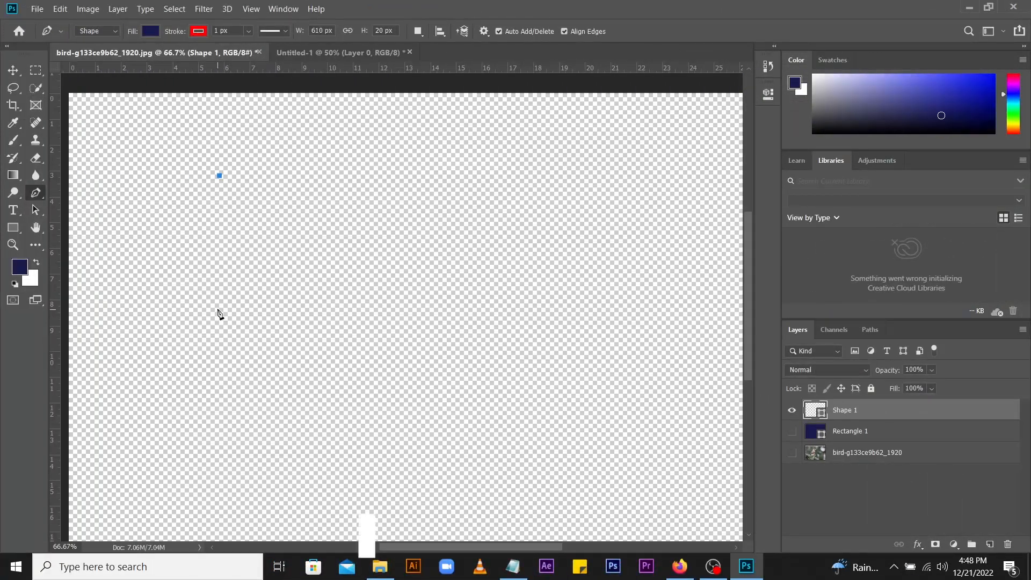
Step: Complete a closed four-sided shape about 729 by 379 px with the Pen tool on the empty canvas
click(217, 309)
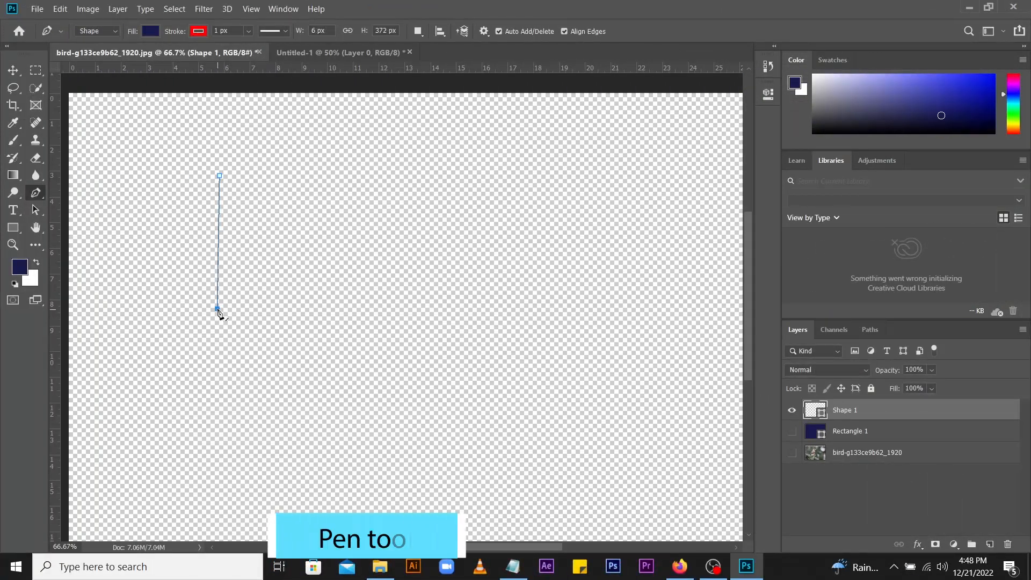
click(467, 312)
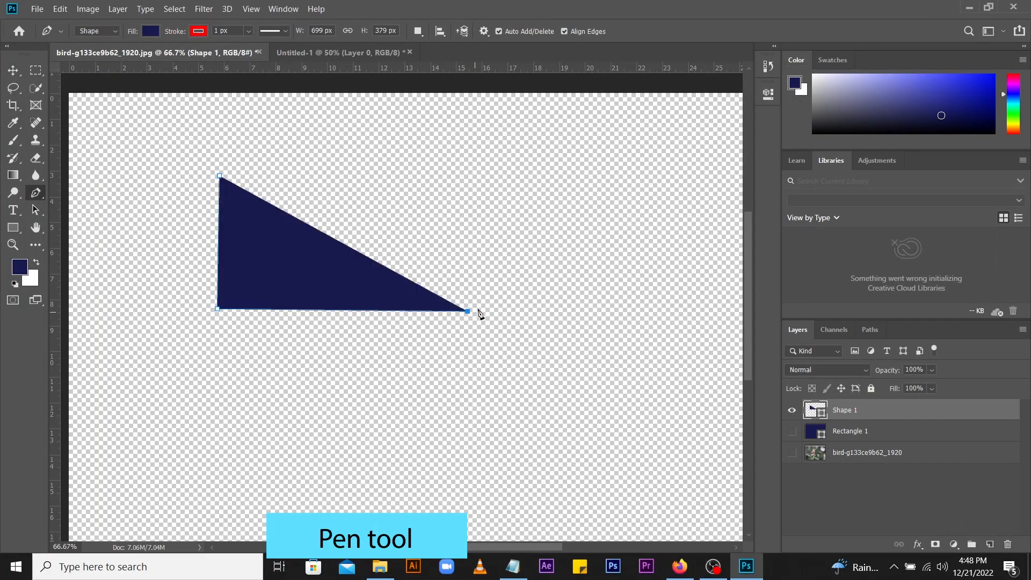
click(478, 176)
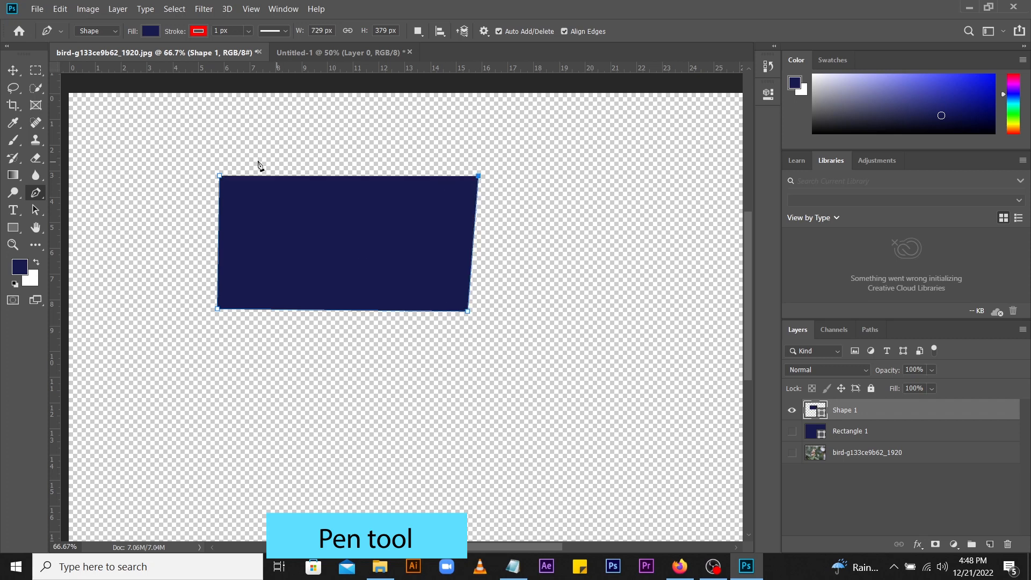
click(219, 176)
Step: Pull the navy shape's two short sides outward into rounded curves
drag(474, 247, 580, 248)
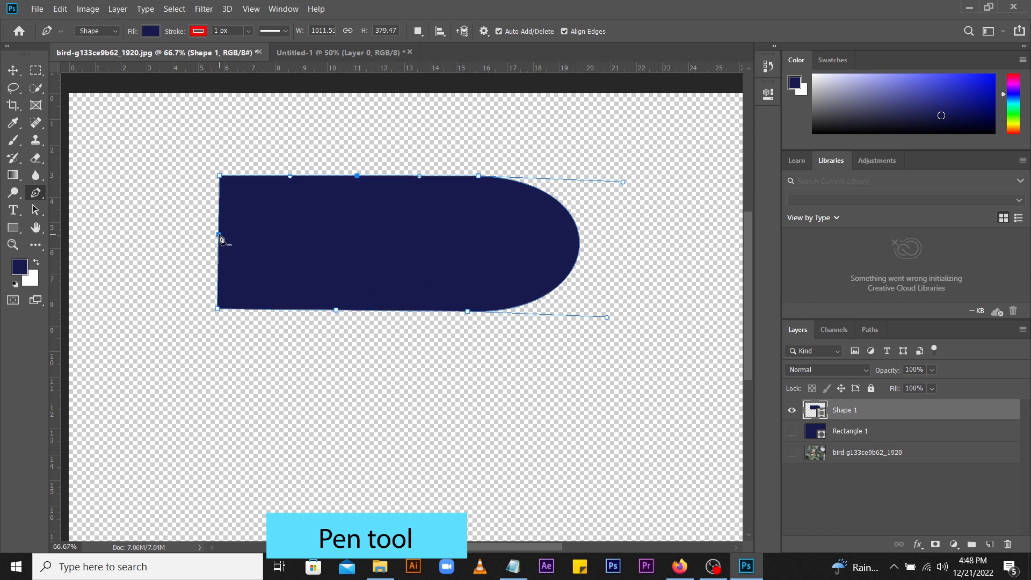
drag(221, 238, 129, 240)
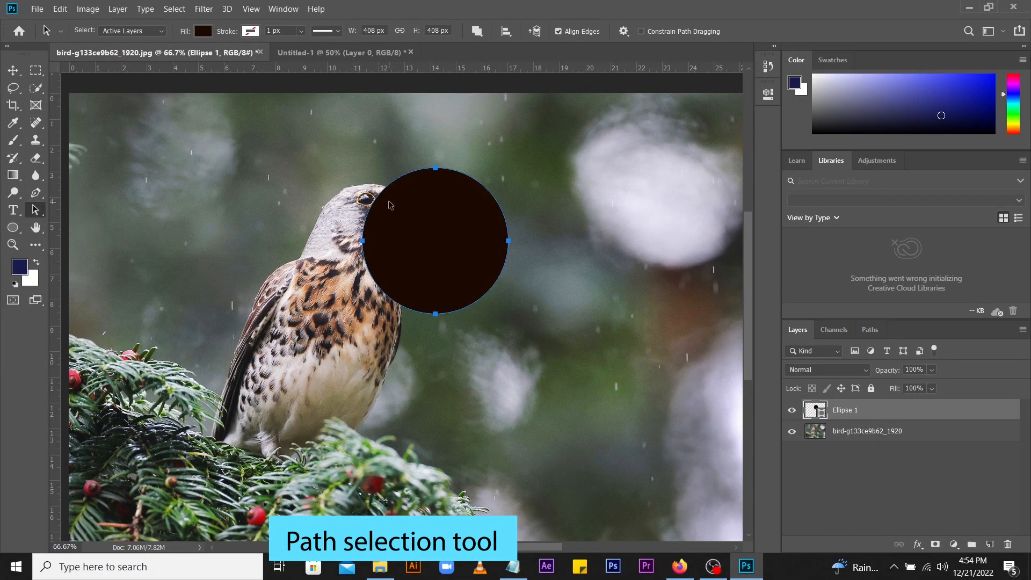
Step: Move the dark circle over the bird's head and across to the bright background spot with the Path Selection tool
drag(431, 232, 346, 231)
drag(419, 220, 610, 191)
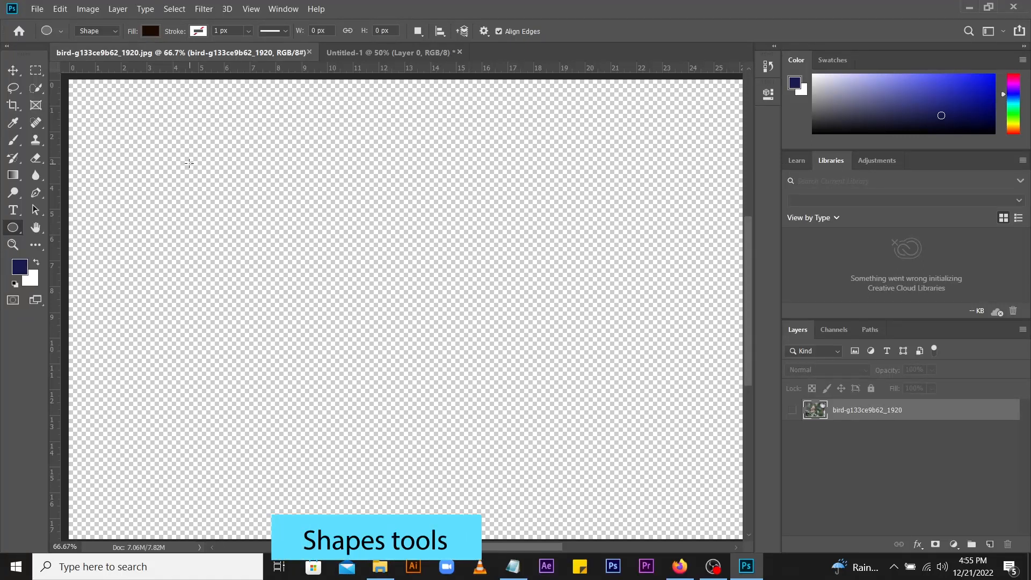
Step: Draw a circle about 492 px in diameter with the Ellipse tool and set its fill to red
drag(189, 163, 365, 340)
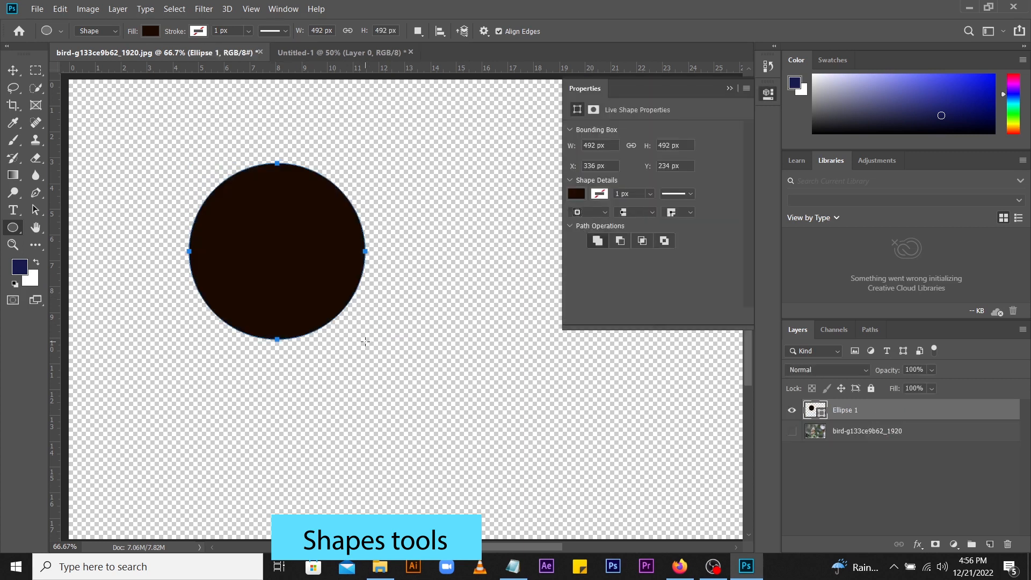
click(730, 88)
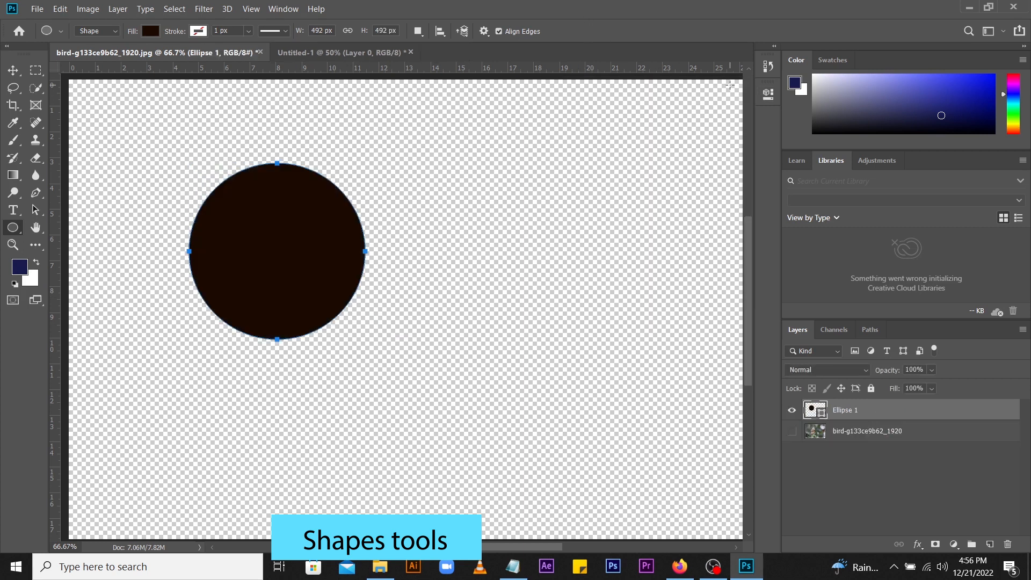
click(151, 31)
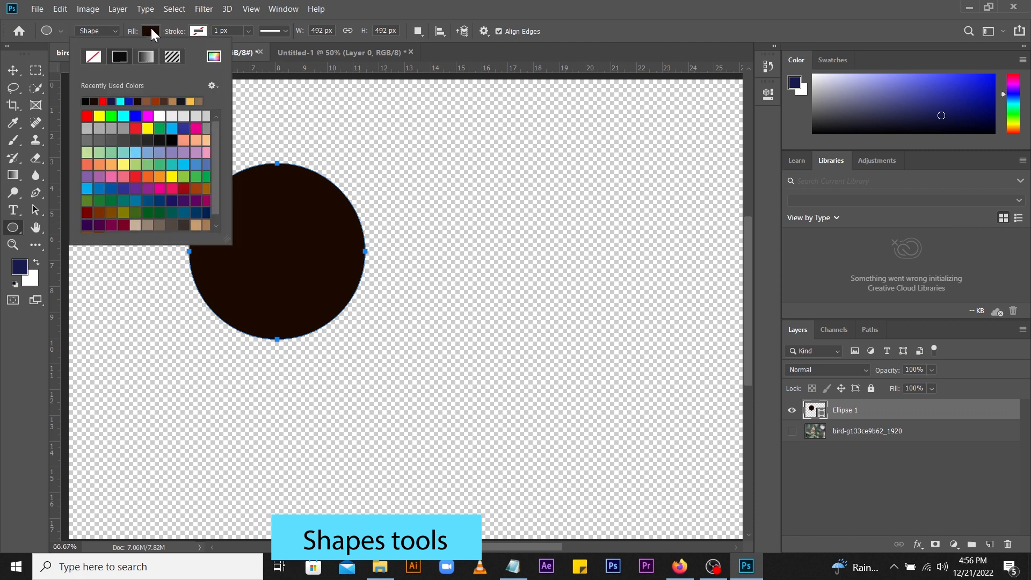
click(105, 101)
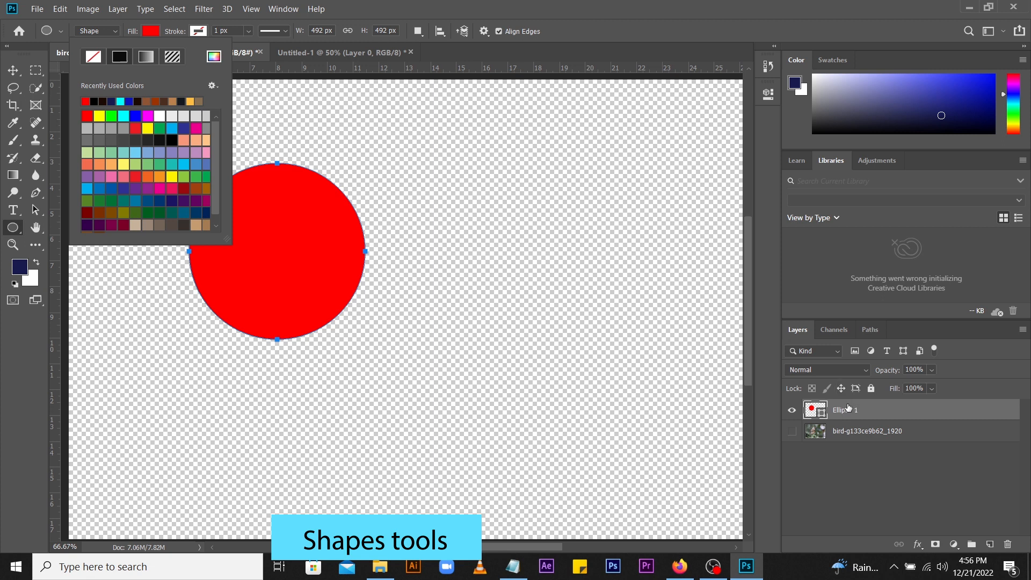
click(846, 409)
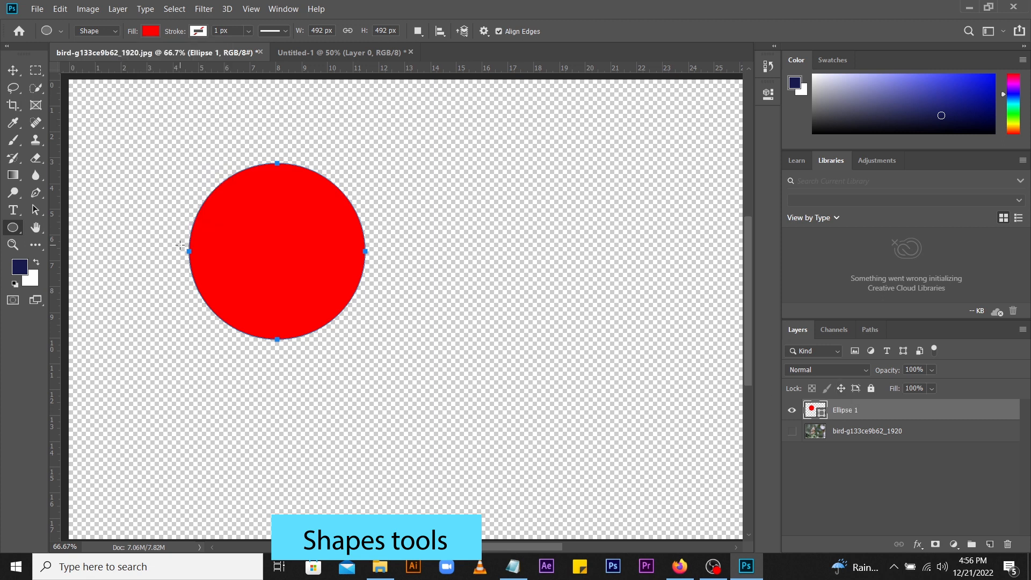
Step: Switch to the Rounded Rectangle tool and change the circle's fill to black
right_click(19, 230)
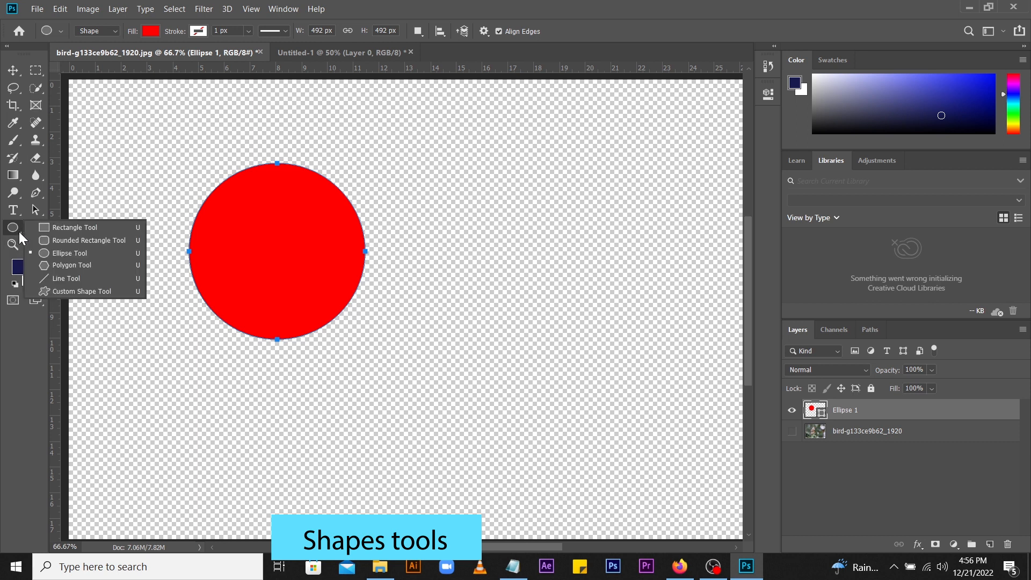
click(78, 240)
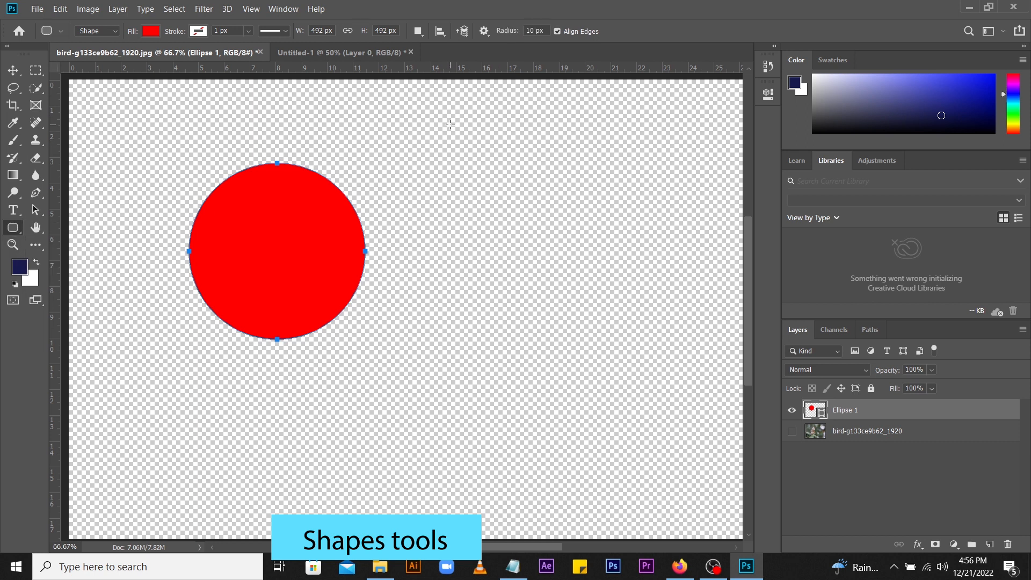
click(149, 32)
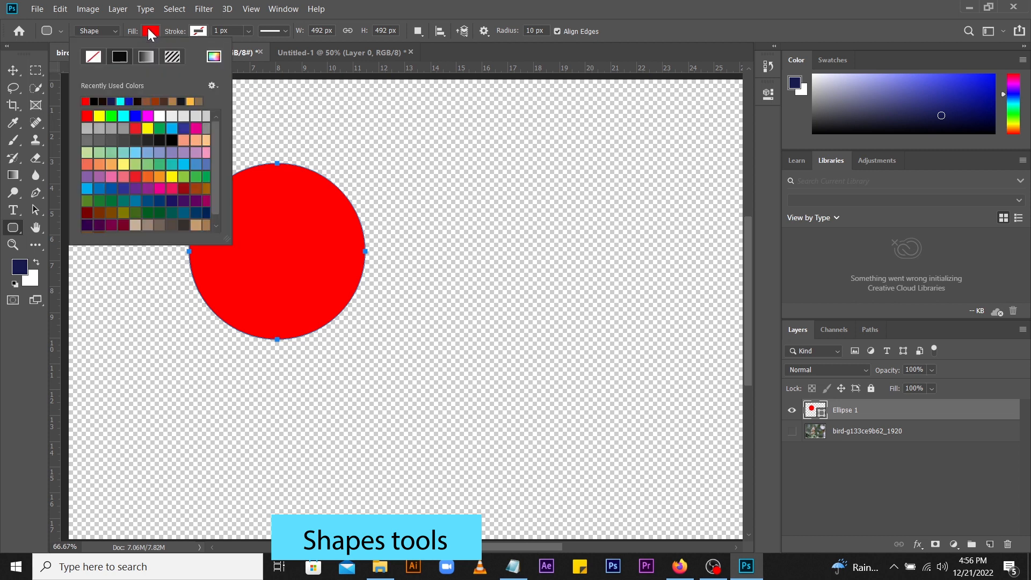
click(95, 100)
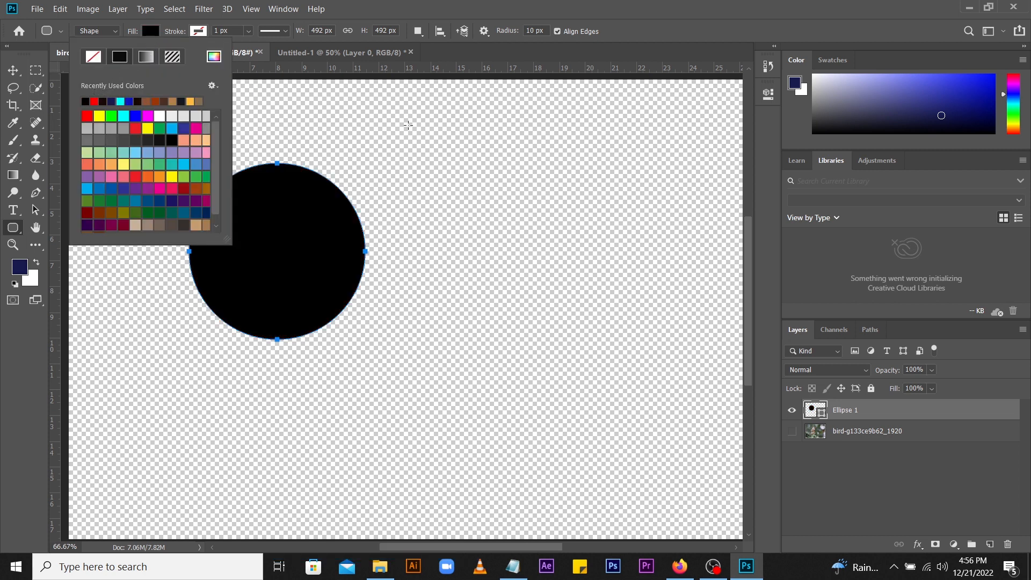
click(13, 230)
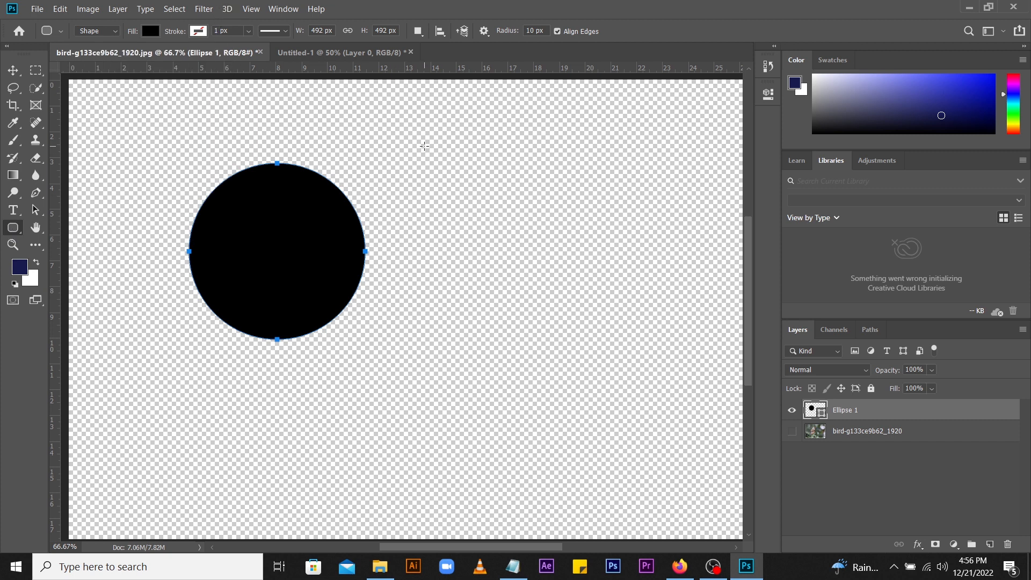
Step: Draw a rounded rectangle about 677 by 374 px beside the circle and set its fill to blue
drag(424, 145, 666, 279)
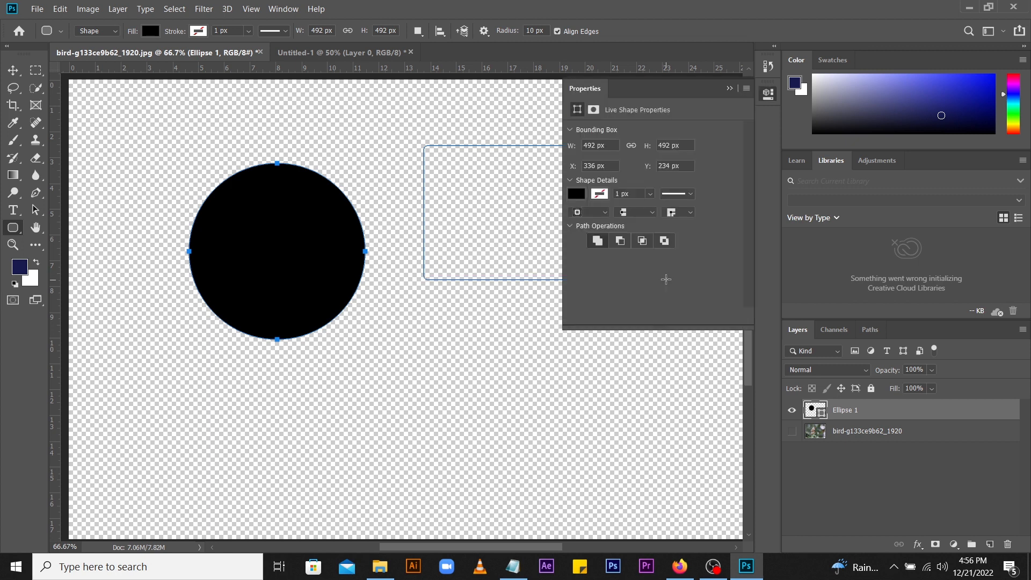
click(729, 88)
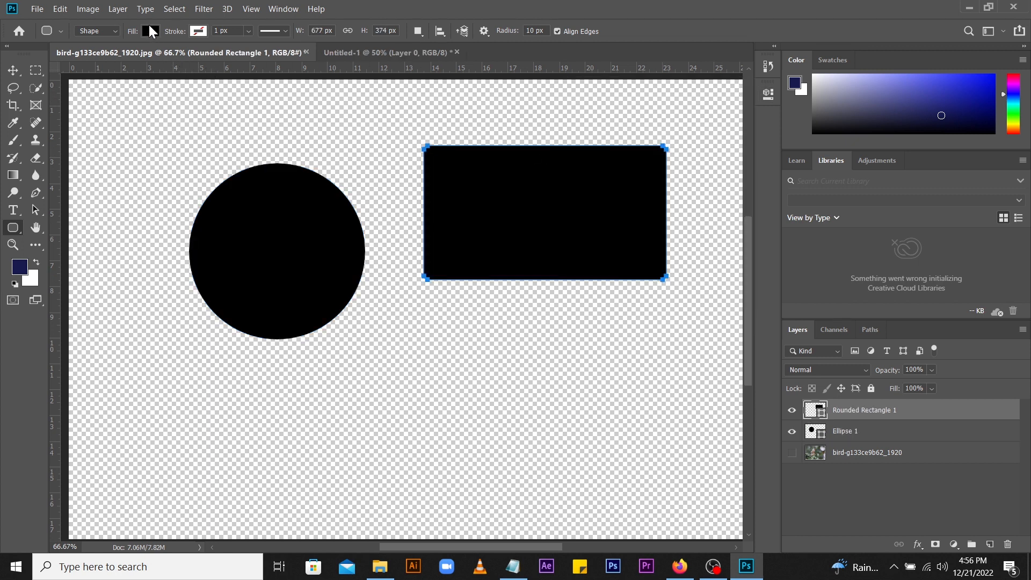
click(150, 30)
click(135, 101)
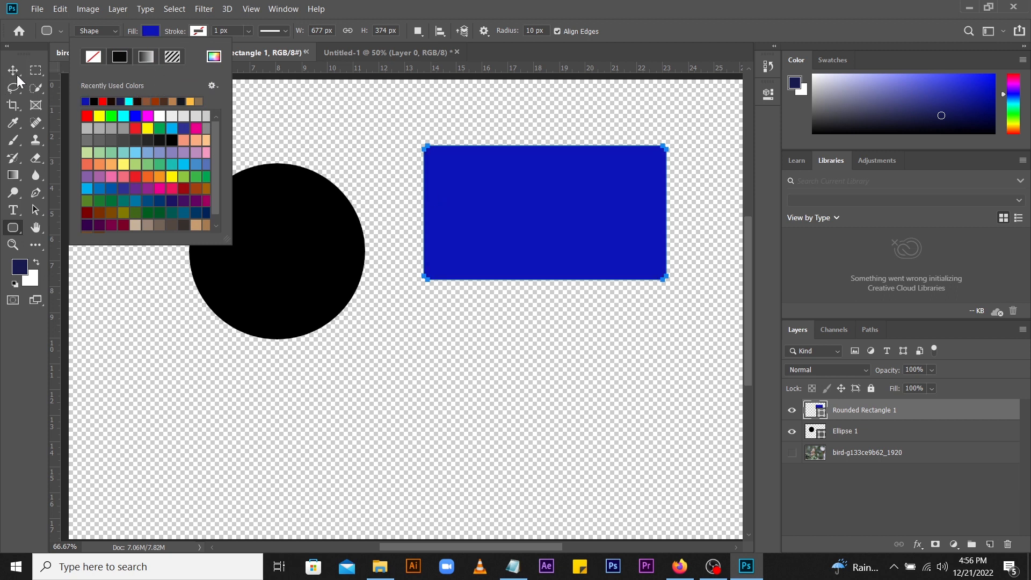
click(15, 72)
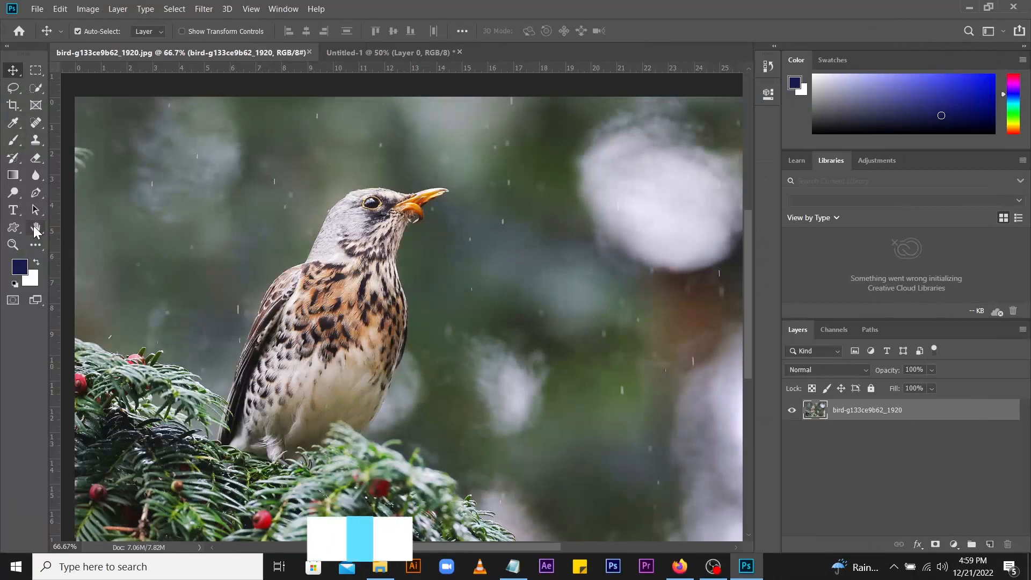
Step: Pan around the bird photo in several directions with the Hand tool
click(36, 229)
drag(213, 260, 307, 230)
drag(296, 352, 278, 403)
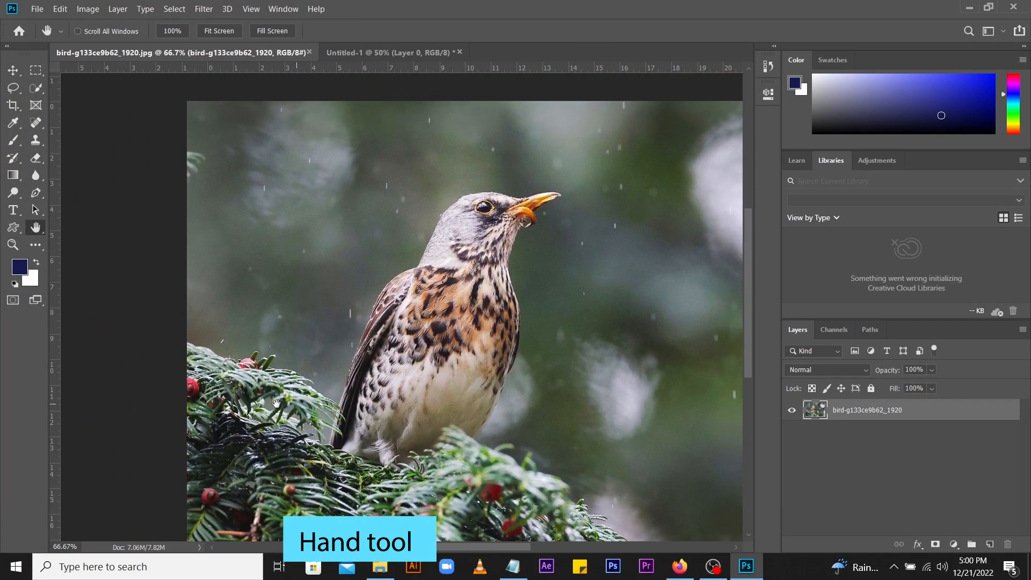
drag(711, 192, 506, 225)
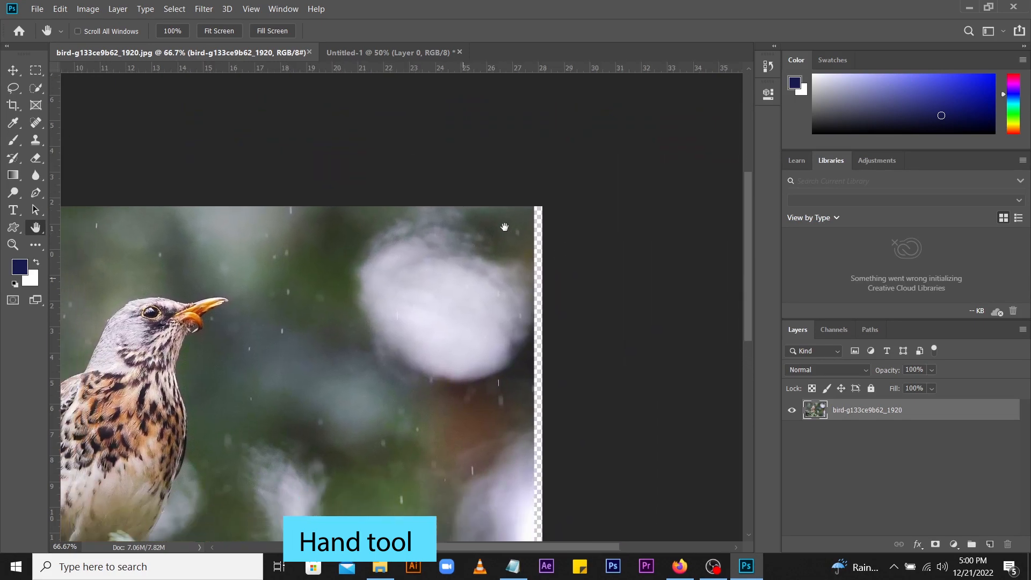
drag(391, 338, 453, 305)
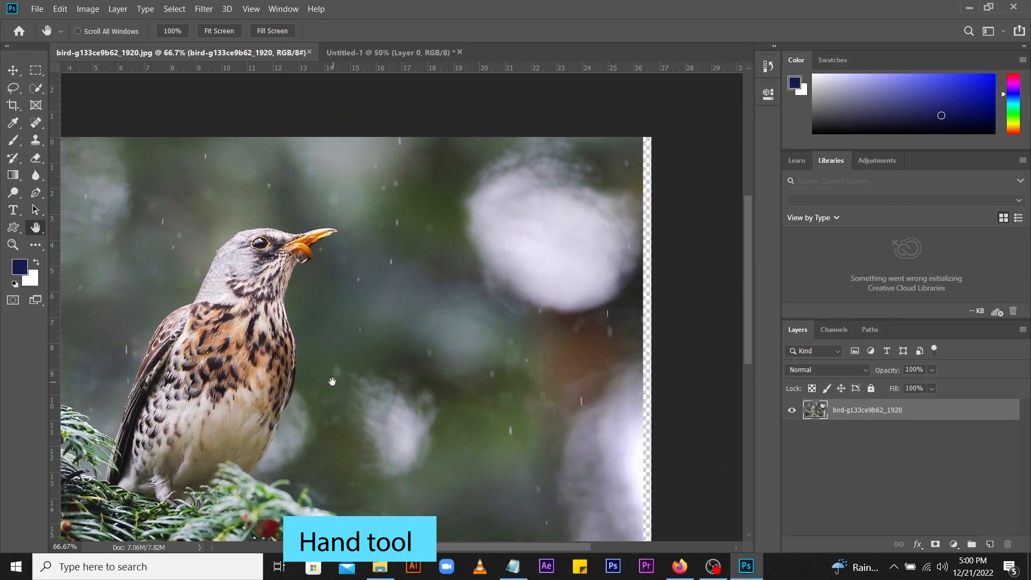
drag(331, 382, 414, 327)
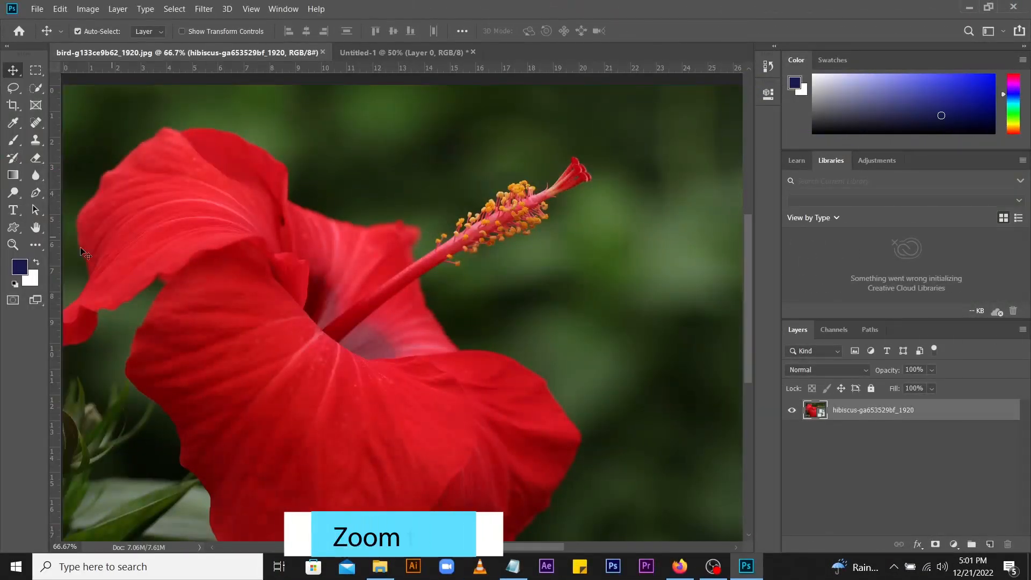
Step: Zoom in on the hibiscus's orange stamens with the Zoom tool
click(12, 245)
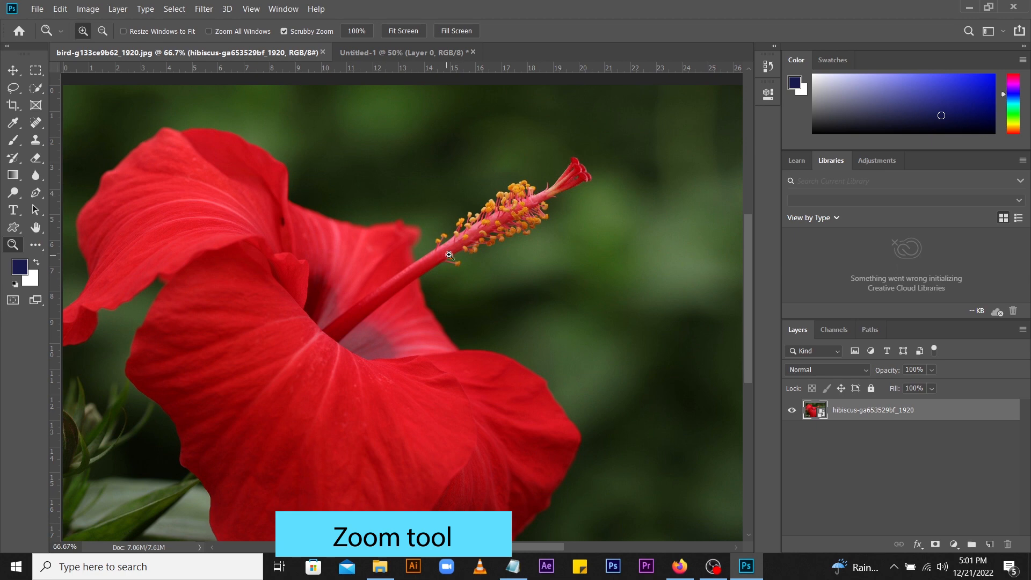
click(510, 210)
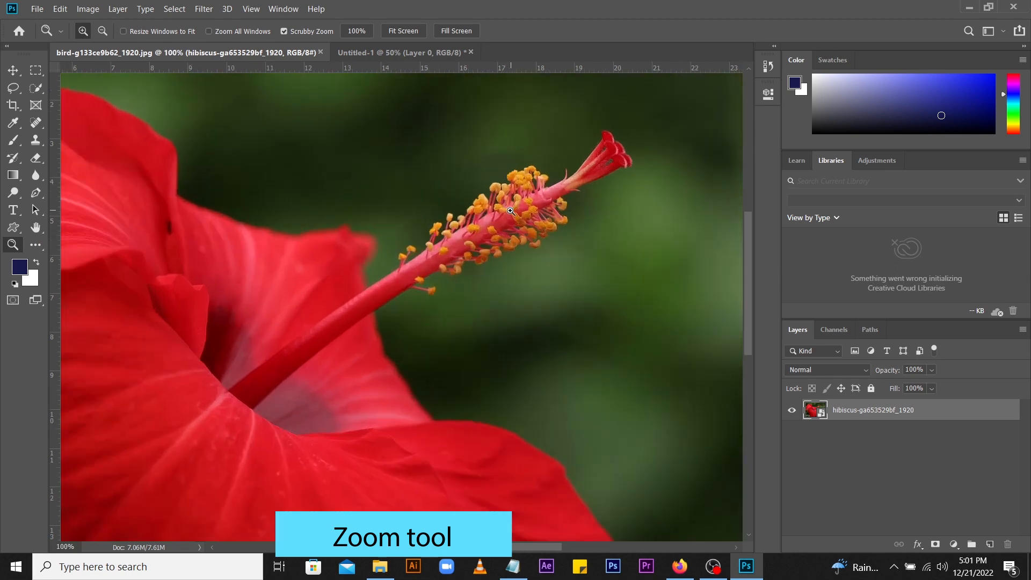
click(510, 211)
drag(512, 232, 475, 222)
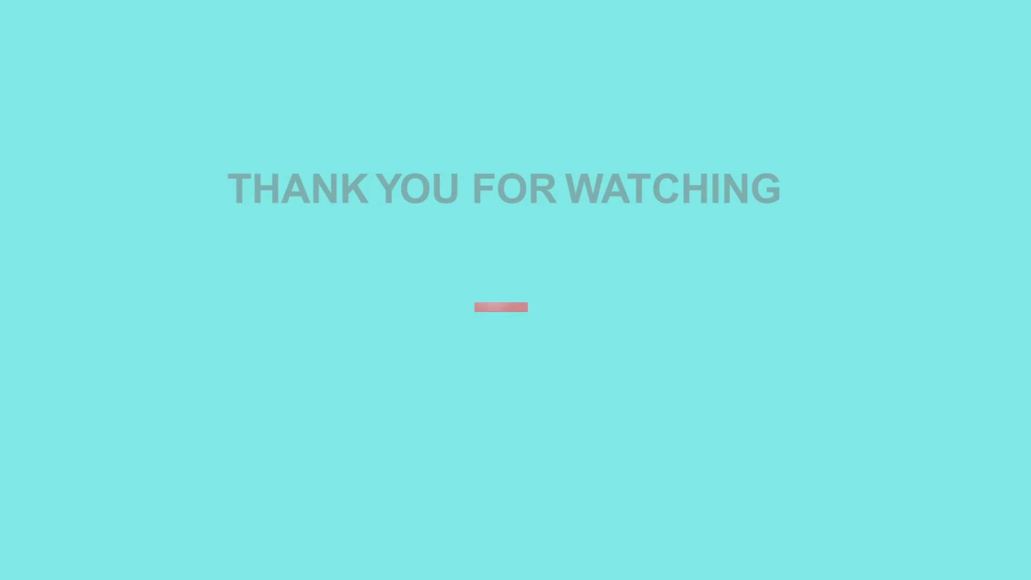